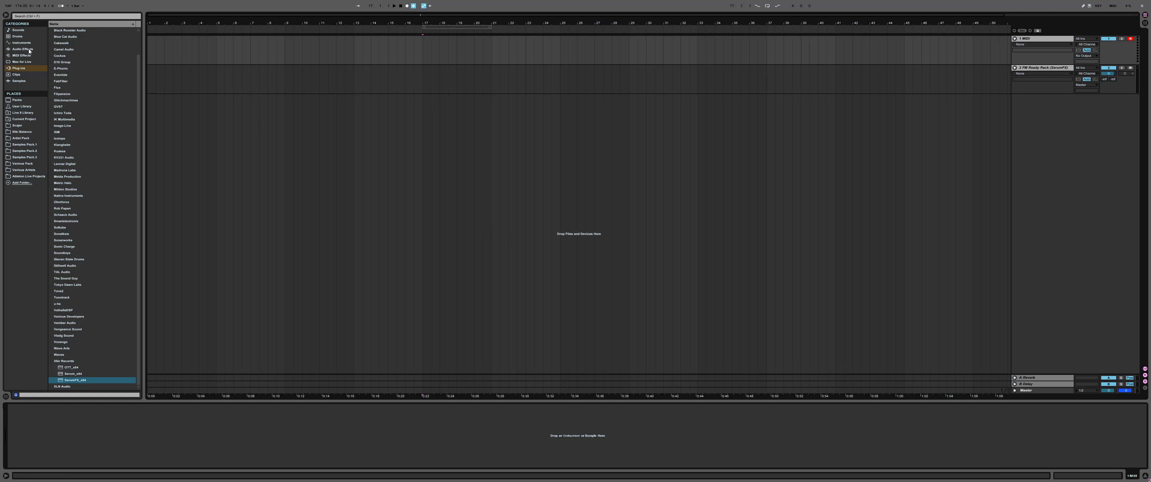
Add an Instrument Rack to the empty MIDI track and unfold the rack
{"action": "left_click", "coordinate": [27, 43]}
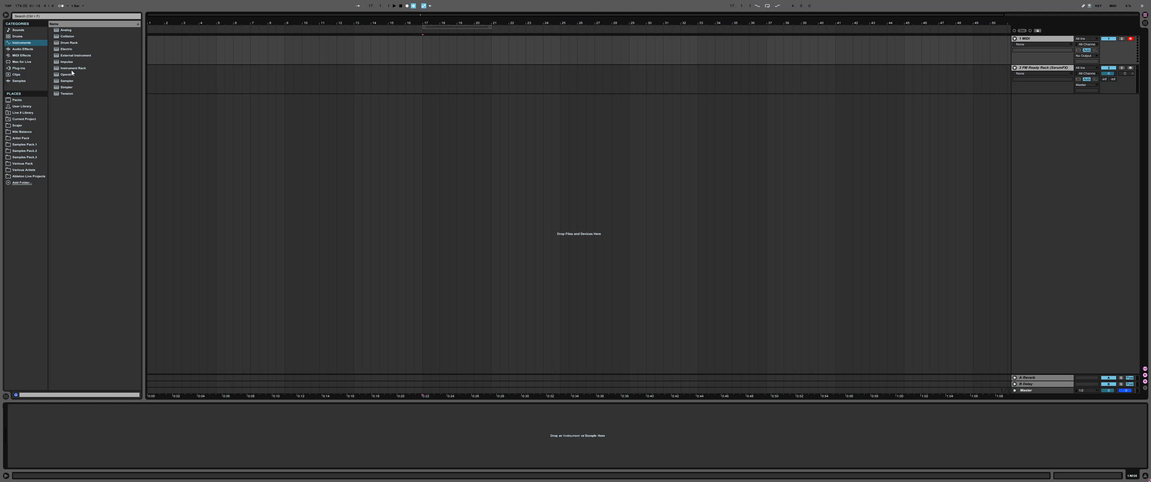
{"action": "left_click_drag", "start_coordinate": [70, 70], "coordinate": [95, 438]}
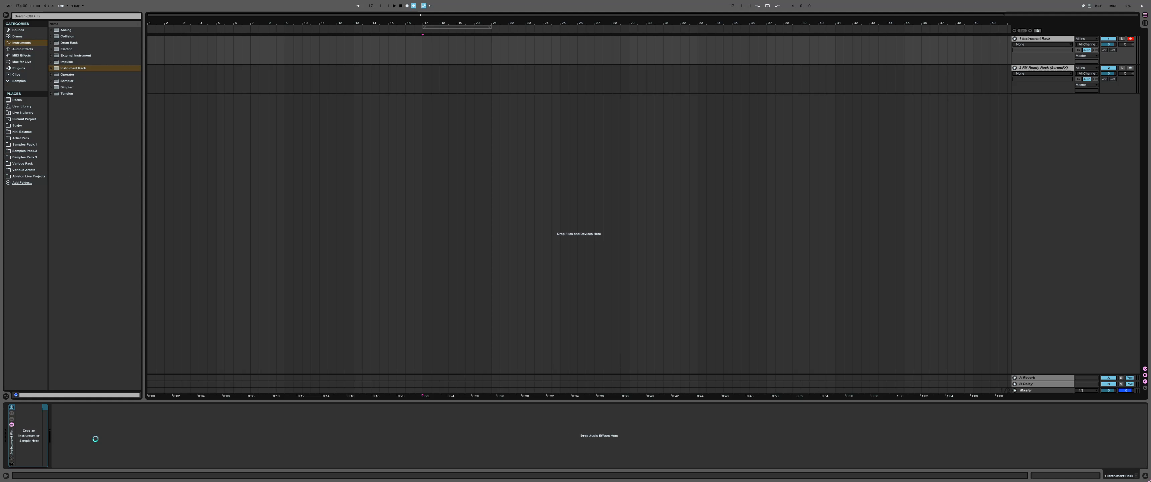
{"action": "left_click", "coordinate": [12, 419]}
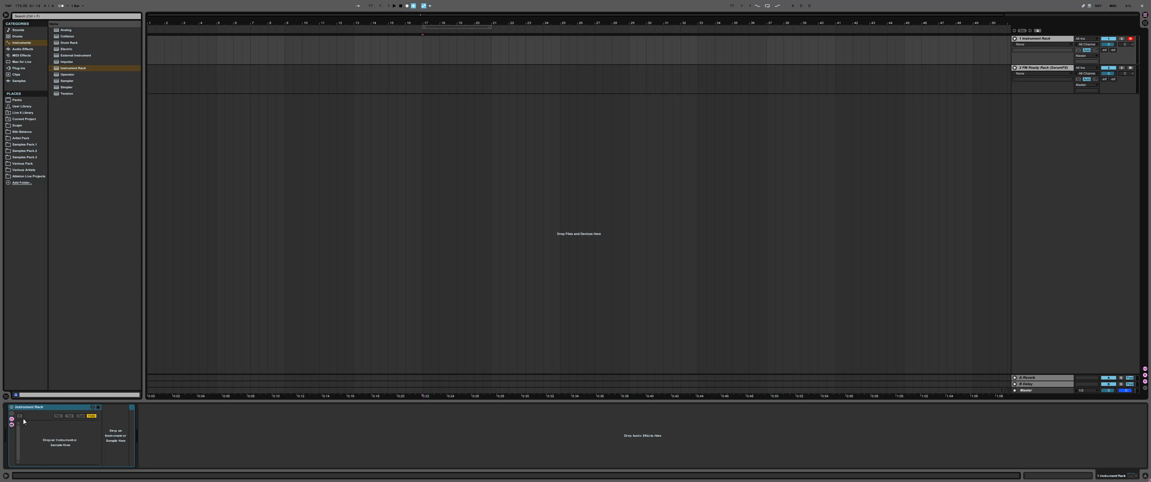
Create two empty chains in the Instrument Rack
{"action": "right_click", "coordinate": [38, 434]}
{"action": "left_click", "coordinate": [42, 437]}
{"action": "right_click", "coordinate": [30, 432]}
{"action": "left_click", "coordinate": [40, 436]}
Rename the rack's first chain for the synth and its second chain for MIDI
{"action": "left_click", "coordinate": [30, 425]}
{"action": "key", "text": "ctrl+r"}
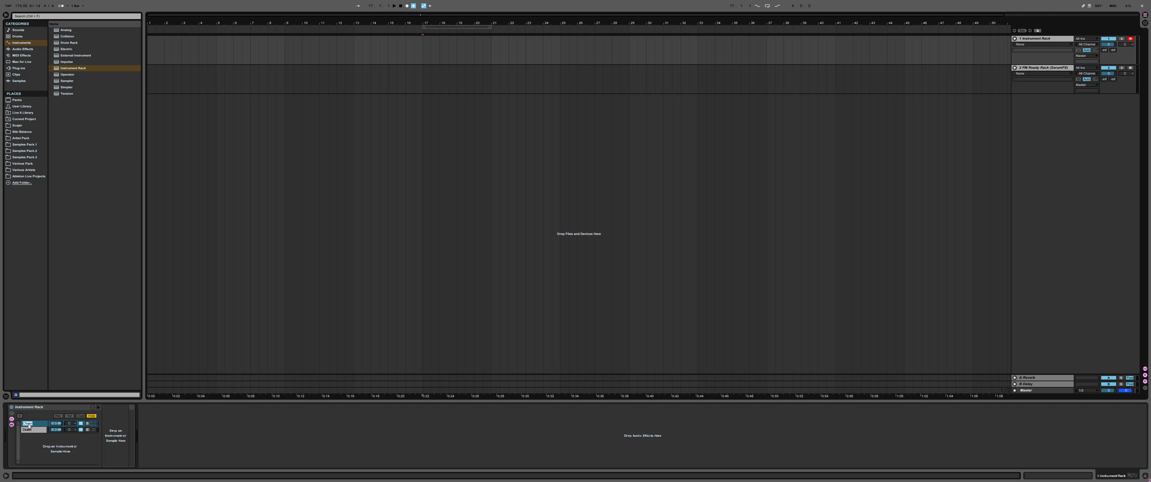
{"action": "type", "text": "Sy"}
{"action": "key", "text": "Tab"}
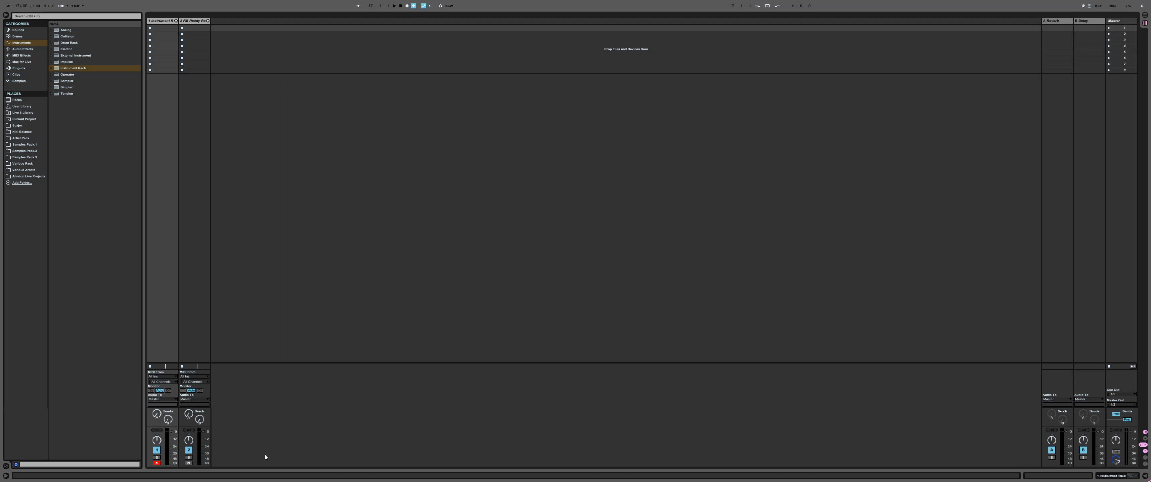
{"action": "key", "text": "Tab"}
{"action": "left_click", "coordinate": [30, 430]}
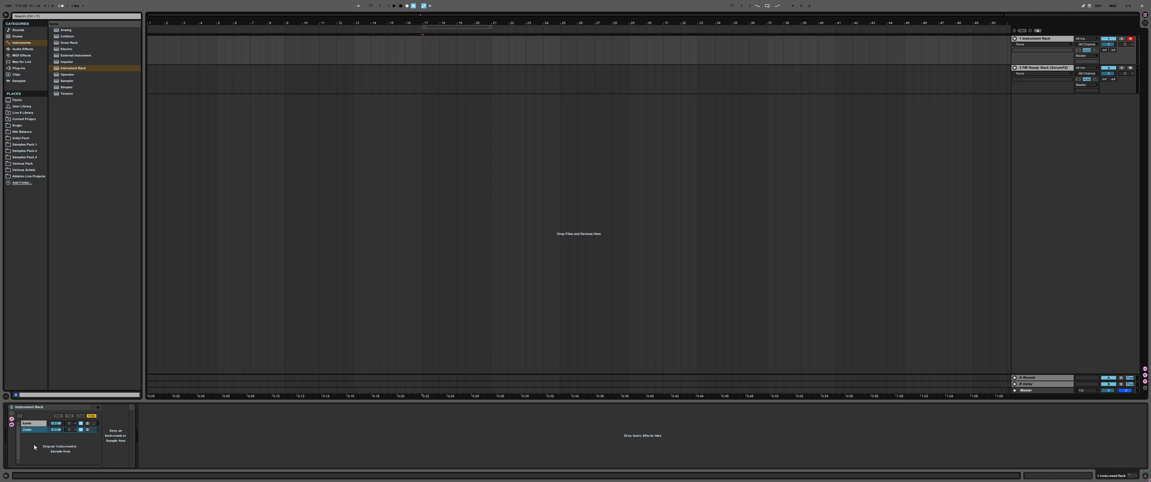
{"action": "key", "text": "ctrl+r"}
{"action": "type", "text": "mi"}
{"action": "left_click", "coordinate": [34, 424]}
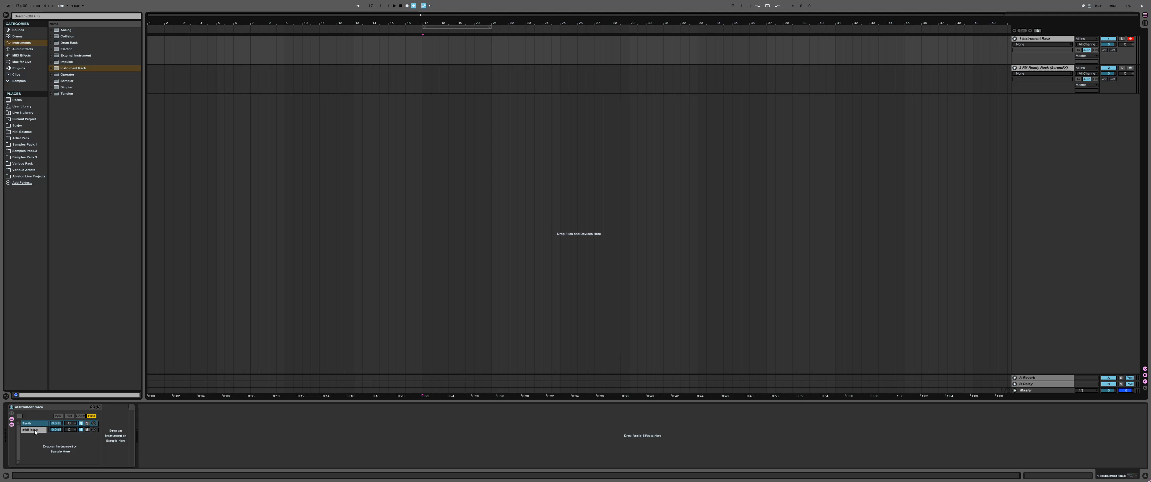
{"action": "left_click", "coordinate": [34, 431]}
{"action": "left_click", "coordinate": [34, 425]}
Load the Serum_x64 plug-in into the rack's first chain
{"action": "left_click", "coordinate": [23, 67]}
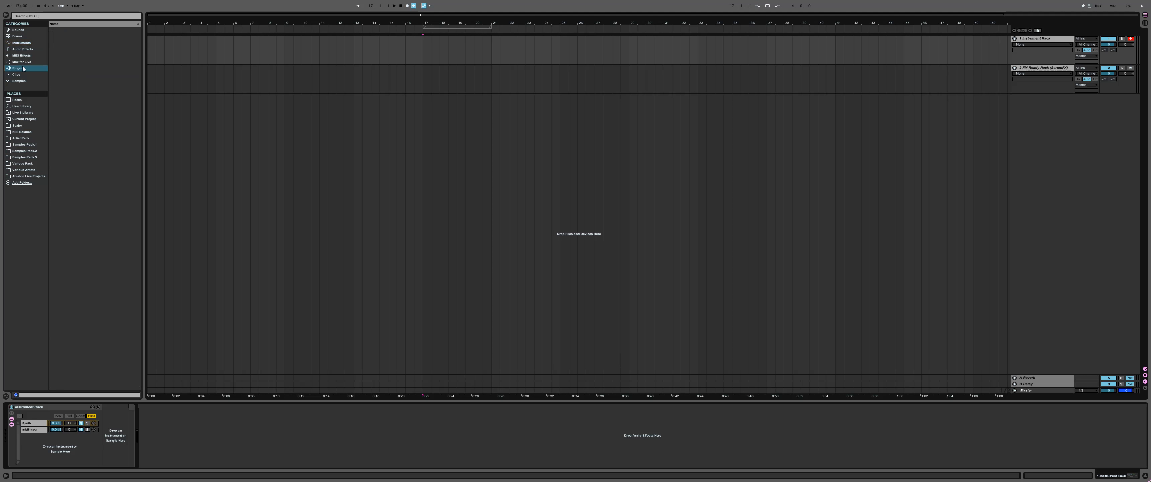
{"action": "left_click", "coordinate": [64, 379]}
{"action": "left_click_drag", "start_coordinate": [72, 377], "coordinate": [32, 423]}
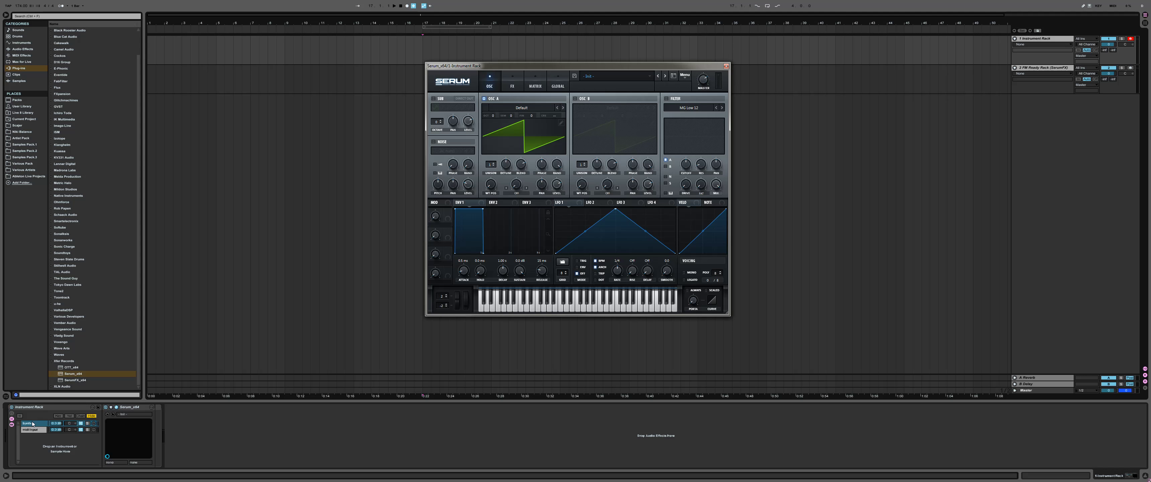
{"action": "left_click", "coordinate": [51, 361]}
{"action": "mouse_move", "coordinate": [490, 67]}
{"action": "left_mouse_down"}
{"action": "mouse_move", "coordinate": [483, 59]}
{"action": "mouse_move", "coordinate": [493, 77]}
{"action": "left_mouse_up"}
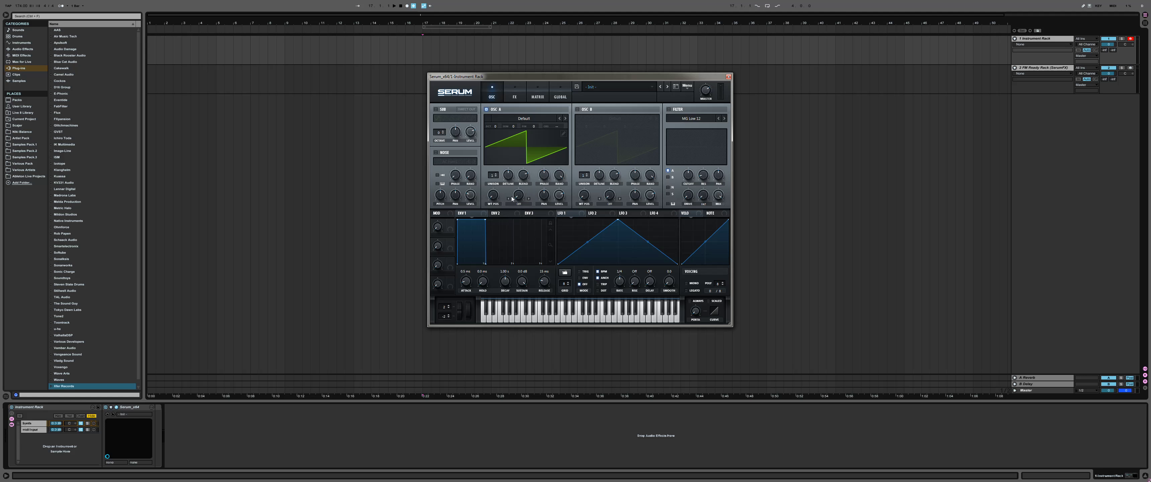
Add an External Instrument device to the rack's second chain
{"action": "left_click", "coordinate": [40, 424]}
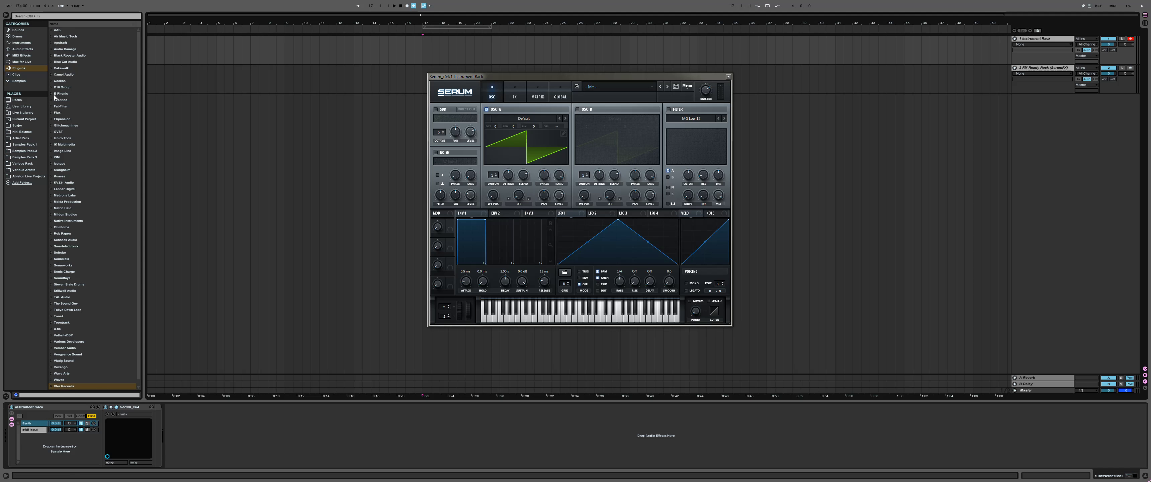
{"action": "left_click", "coordinate": [25, 43]}
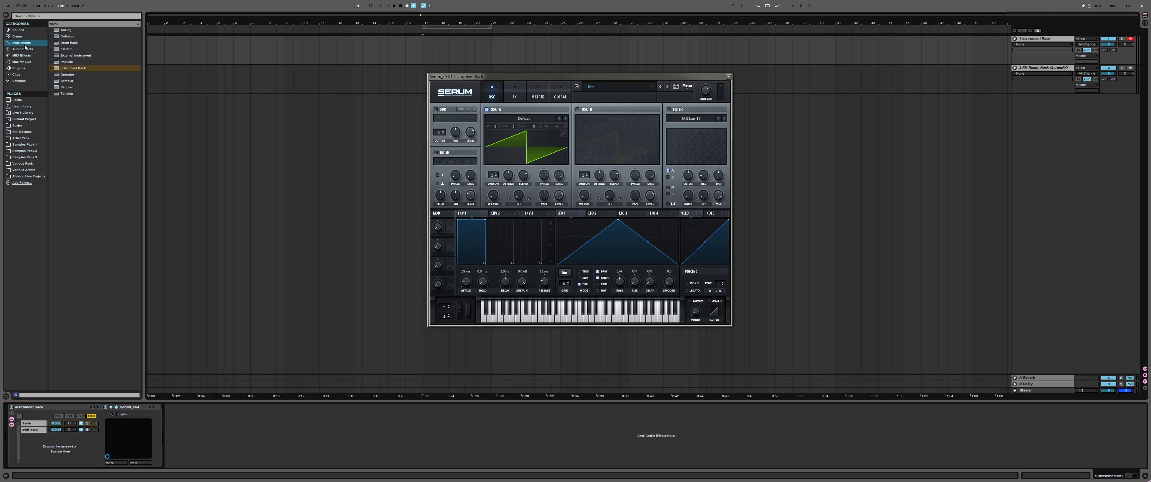
{"action": "left_click", "coordinate": [74, 56]}
{"action": "left_click_drag", "start_coordinate": [75, 57], "coordinate": [38, 431]}
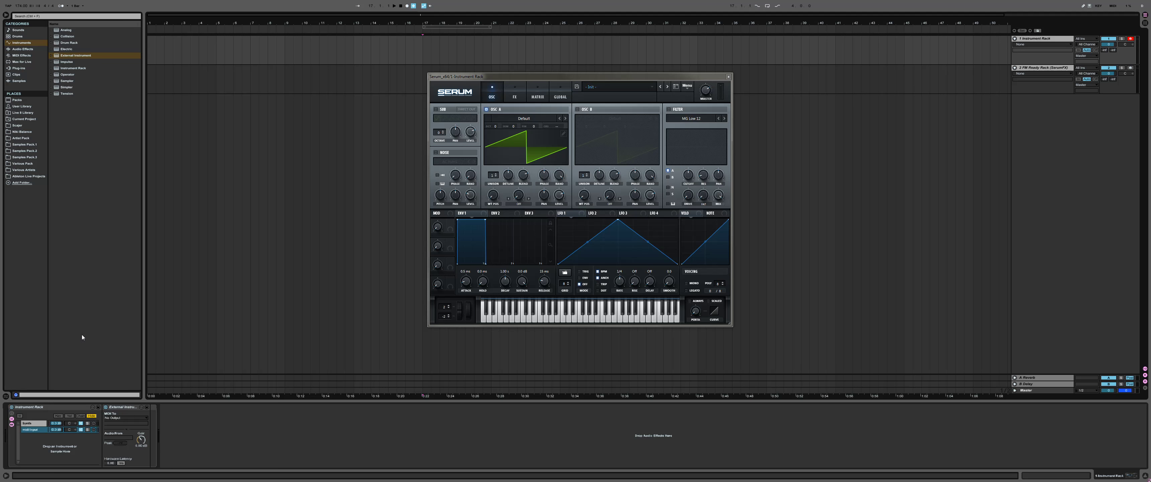
Insert the Native Instruments FM8 FX plug-in after Serum in the rack's first chain
{"action": "left_click", "coordinate": [77, 423]}
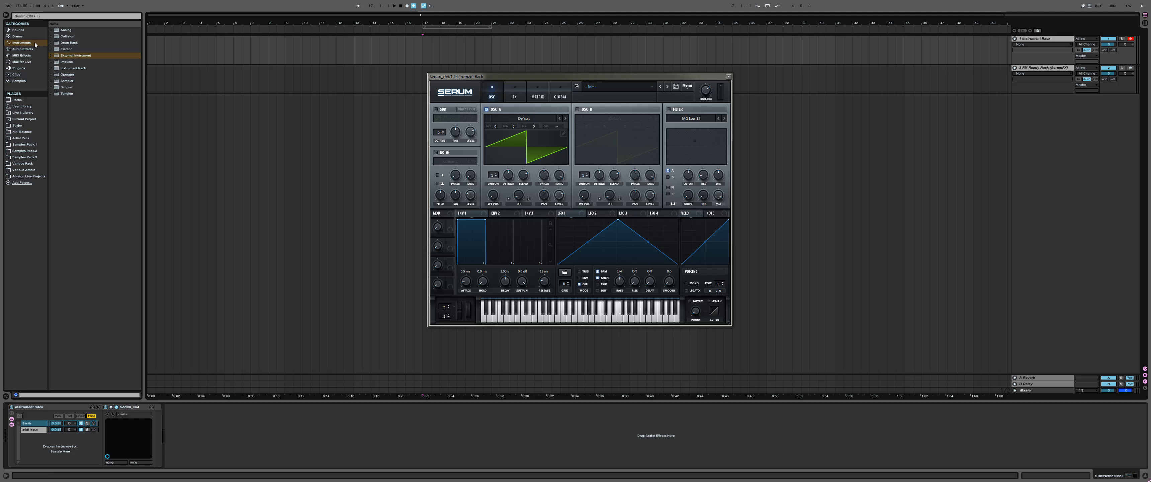
{"action": "left_click", "coordinate": [19, 69]}
{"action": "left_click", "coordinate": [64, 219]}
{"action": "left_click_drag", "start_coordinate": [71, 215], "coordinate": [138, 427]}
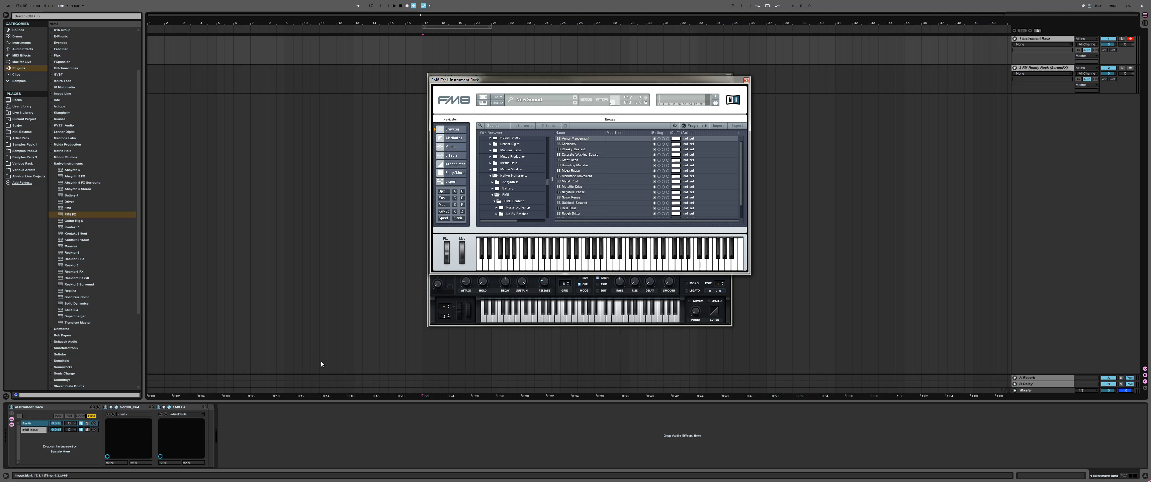
Arrange the Serum and FM8 FX plug-in windows side by side
{"action": "left_click_drag", "start_coordinate": [657, 80], "coordinate": [833, 133]}
{"action": "left_click_drag", "start_coordinate": [657, 75], "coordinate": [457, 67]}
{"action": "left_click_drag", "start_coordinate": [641, 136], "coordinate": [638, 105]}
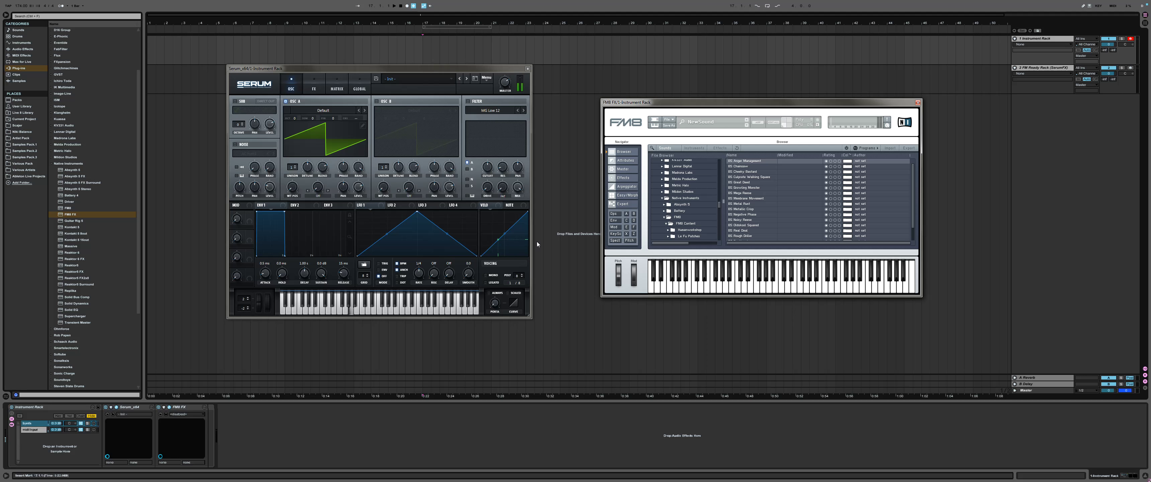
{"action": "left_click_drag", "start_coordinate": [452, 69], "coordinate": [489, 71]}
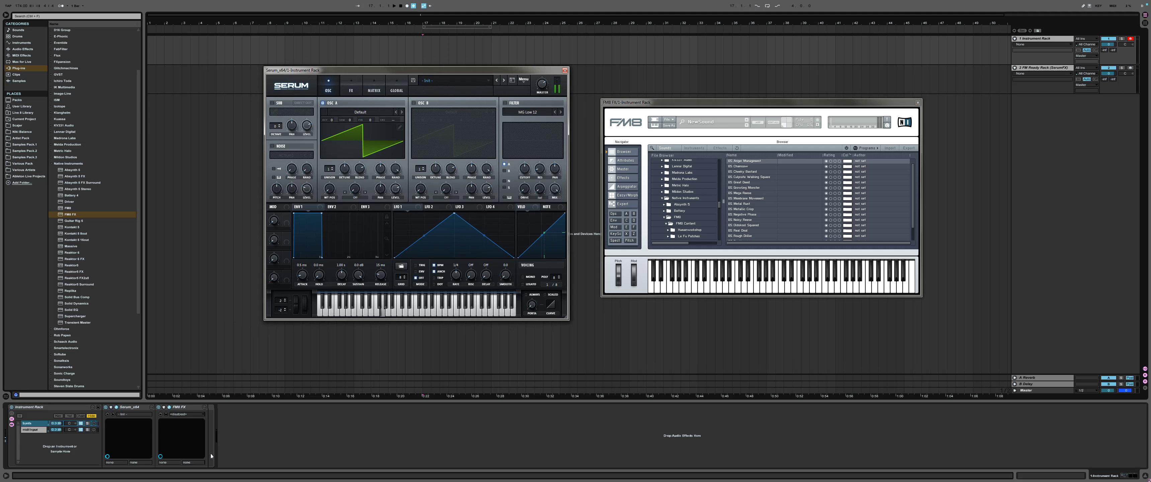
Show FM8's operator overview and FM matrix, and remove operator F's send to the output
{"action": "left_click", "coordinate": [185, 412]}
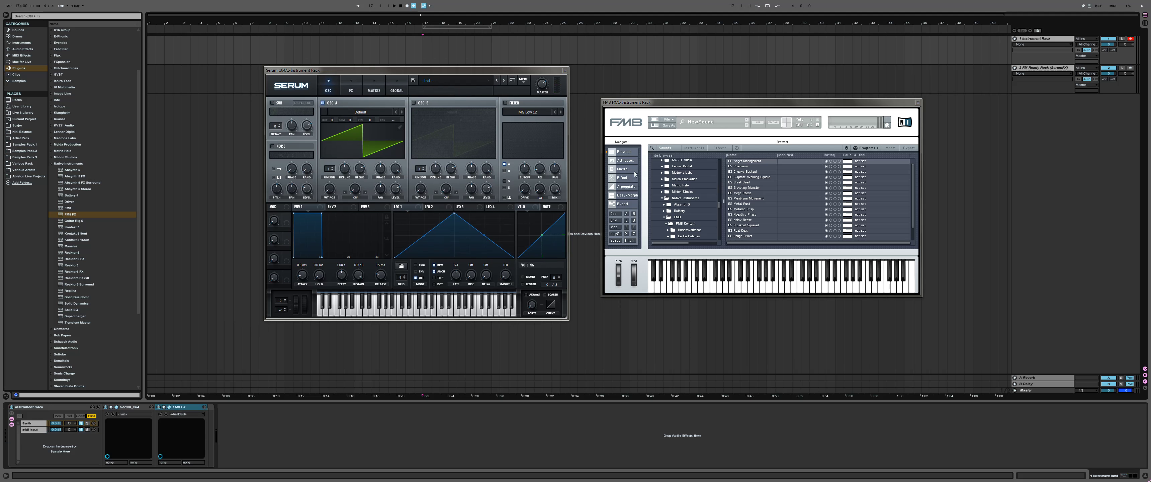
{"action": "left_click", "coordinate": [631, 210]}
{"action": "left_click_drag", "start_coordinate": [886, 242], "coordinate": [882, 229]}
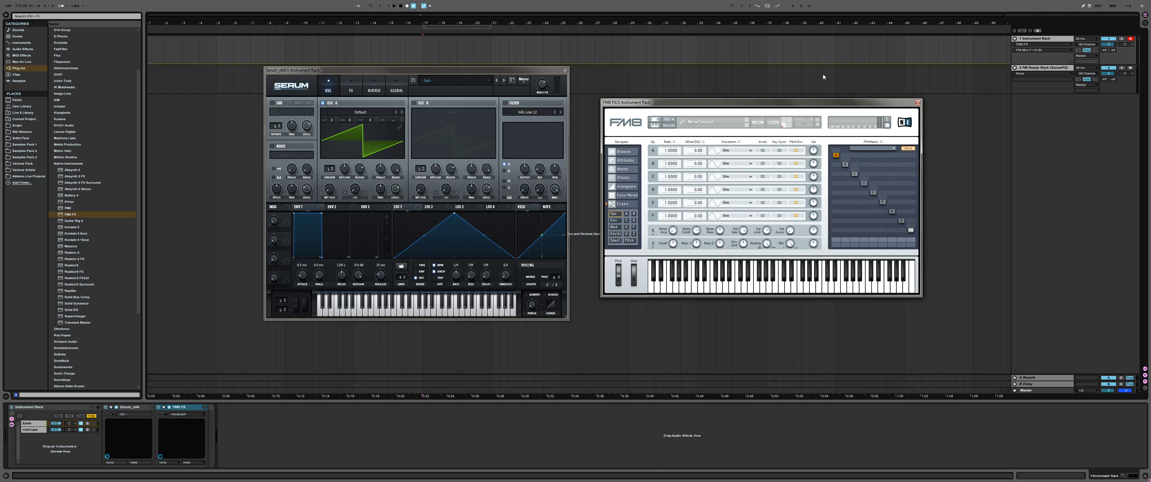
{"action": "left_click_drag", "start_coordinate": [808, 103], "coordinate": [809, 73]}
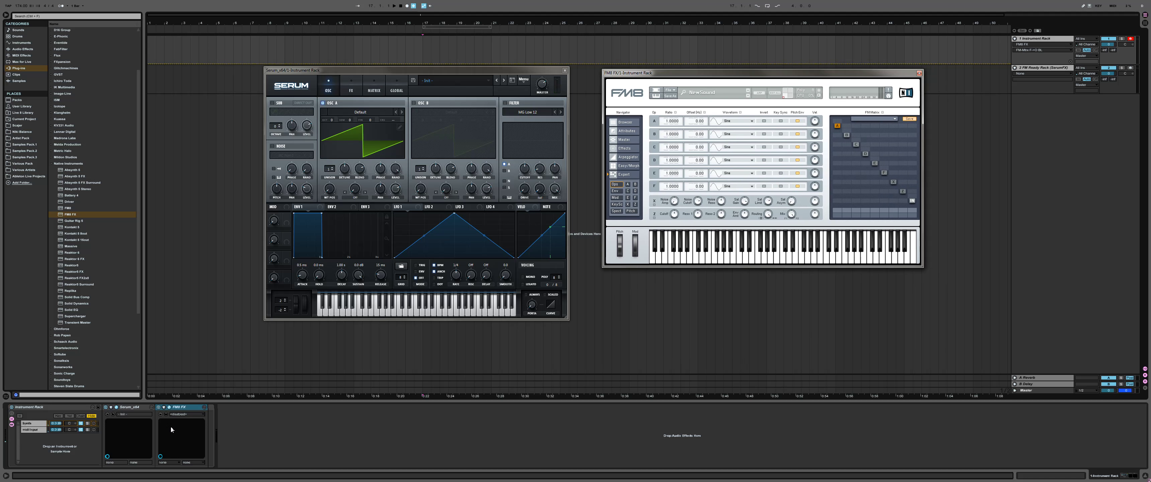
Send the audio input to the output in FM8's FM matrix
{"action": "left_click", "coordinate": [181, 408]}
{"action": "key", "text": "0"}
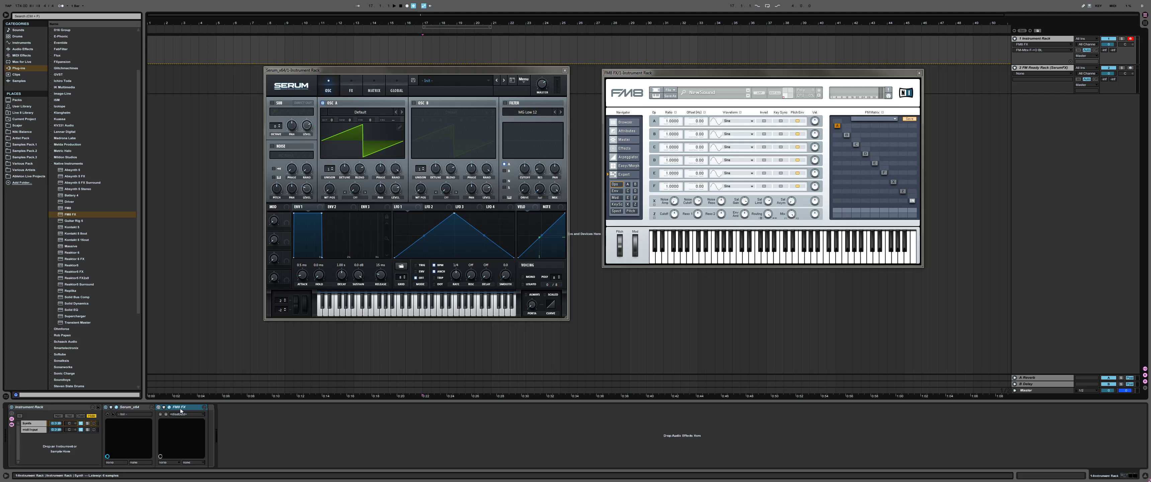
{"action": "right_click", "coordinate": [912, 201]}
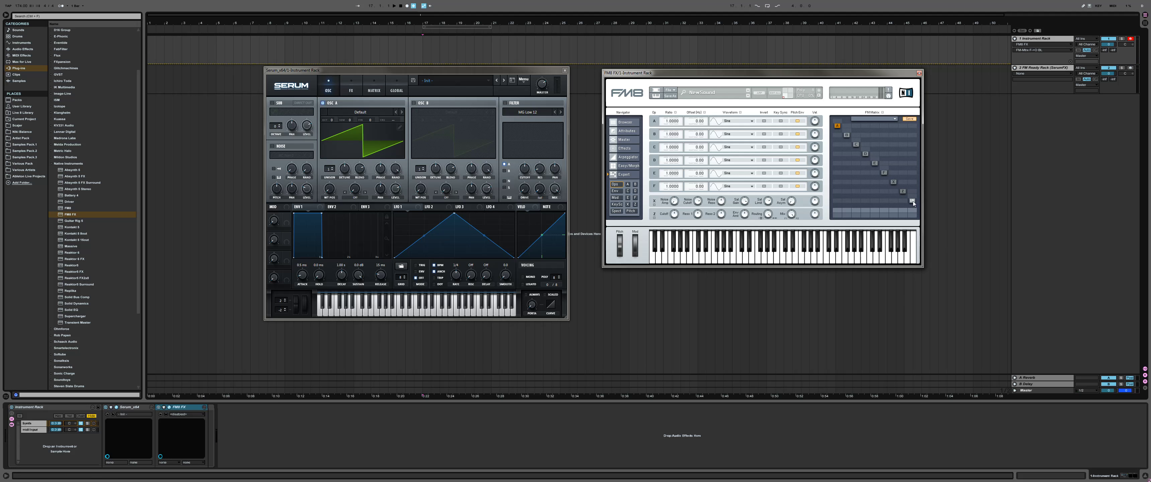
{"action": "left_click_drag", "start_coordinate": [914, 214], "coordinate": [935, 163]}
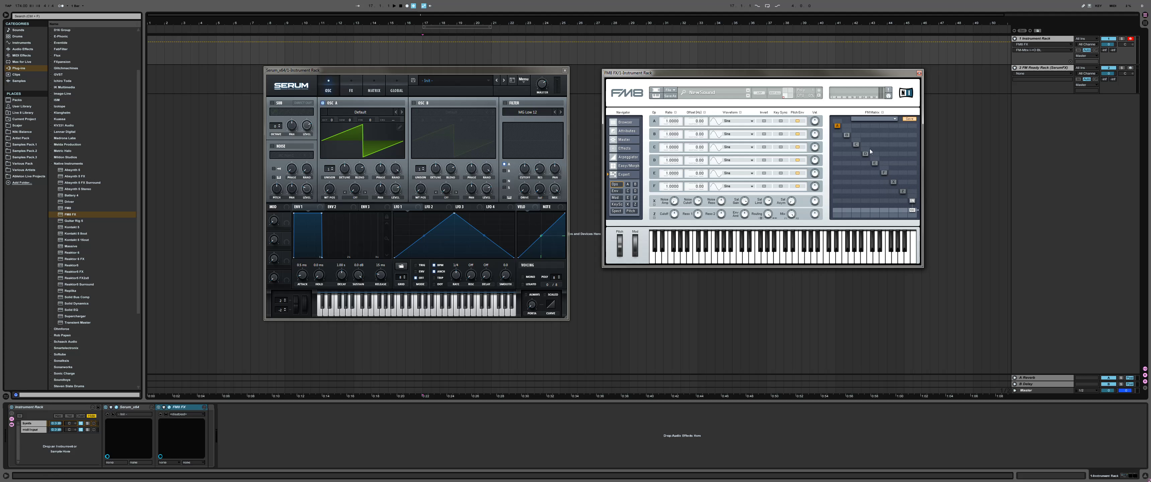
Select operator F in the FM matrix and connect it to the audio input as a modulator
{"action": "left_click", "coordinate": [903, 191]}
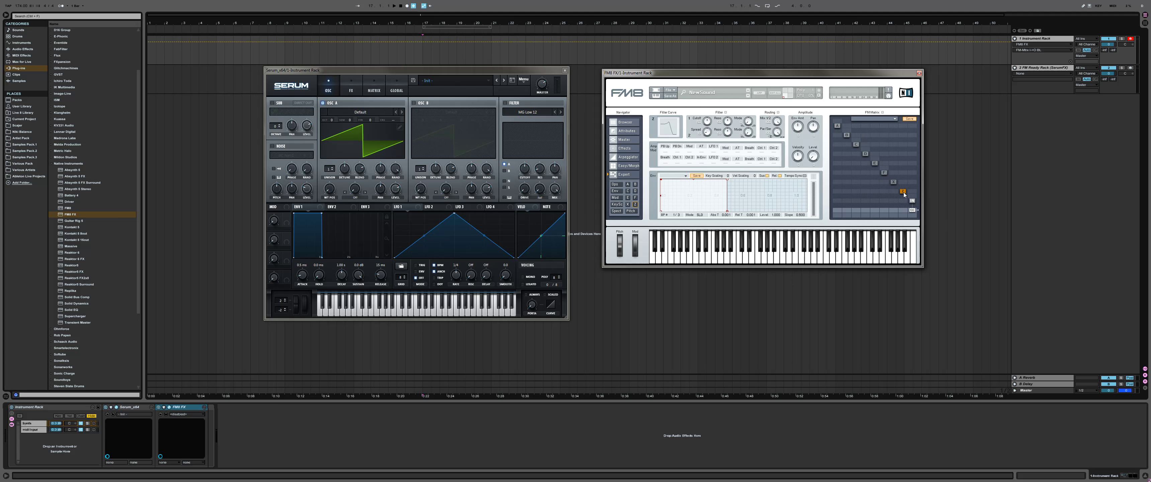
{"action": "left_click", "coordinate": [894, 182]}
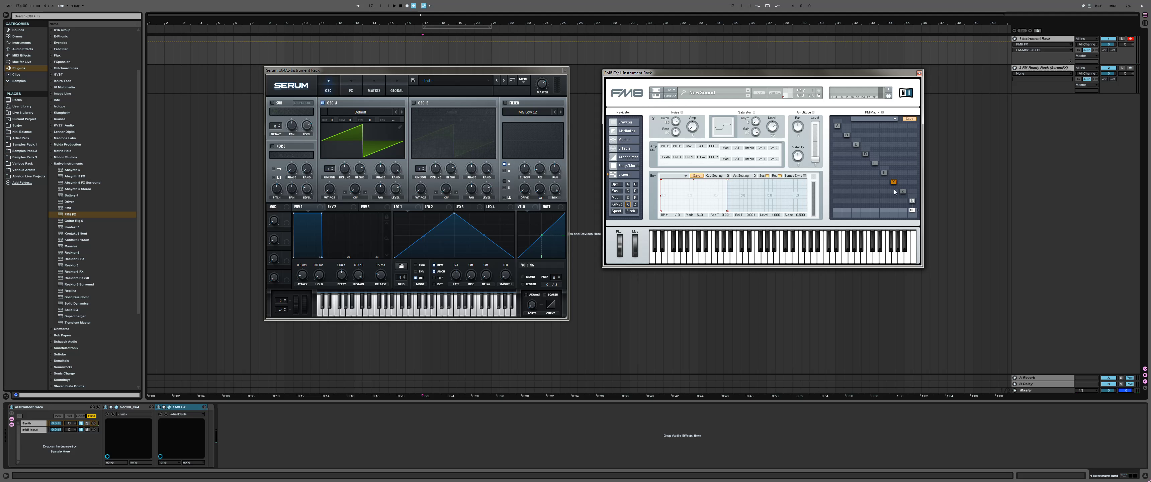
{"action": "left_click", "coordinate": [885, 173]}
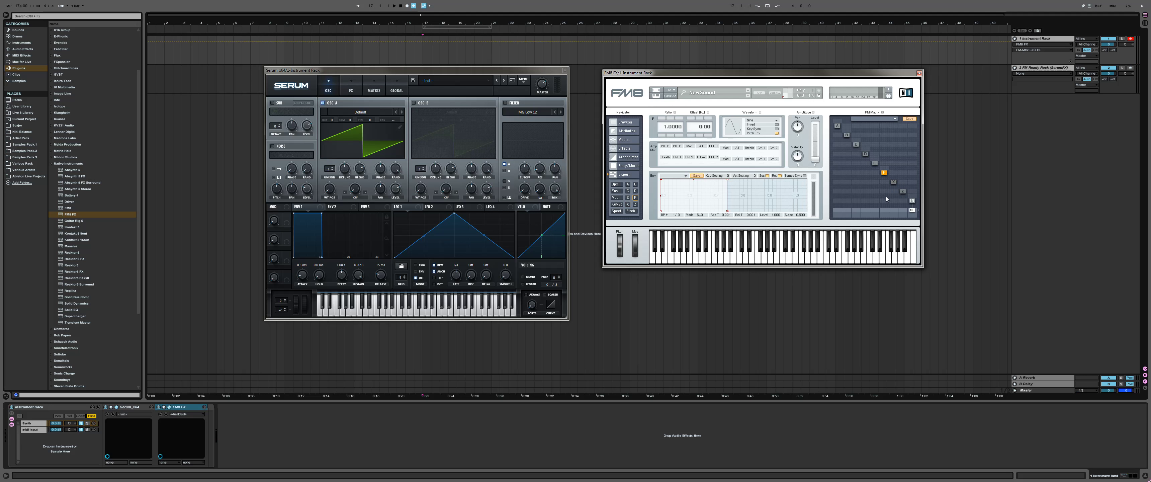
{"action": "left_click_drag", "start_coordinate": [885, 201], "coordinate": [888, 174]}
Route the second chain's External Instrument MIDI to the Instrument Rack track's FM8 FX
{"action": "left_click", "coordinate": [55, 428]}
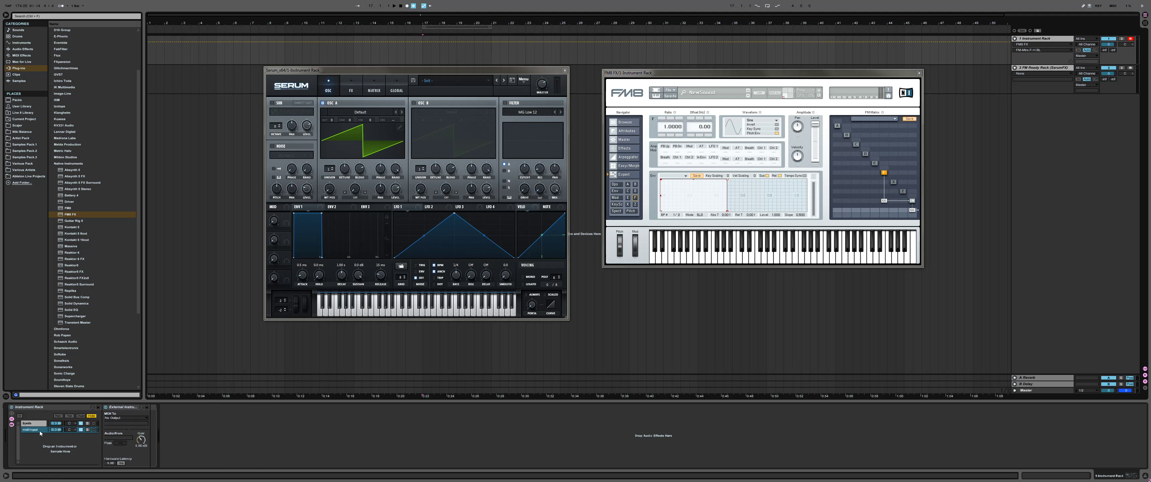
{"action": "left_click", "coordinate": [119, 422]}
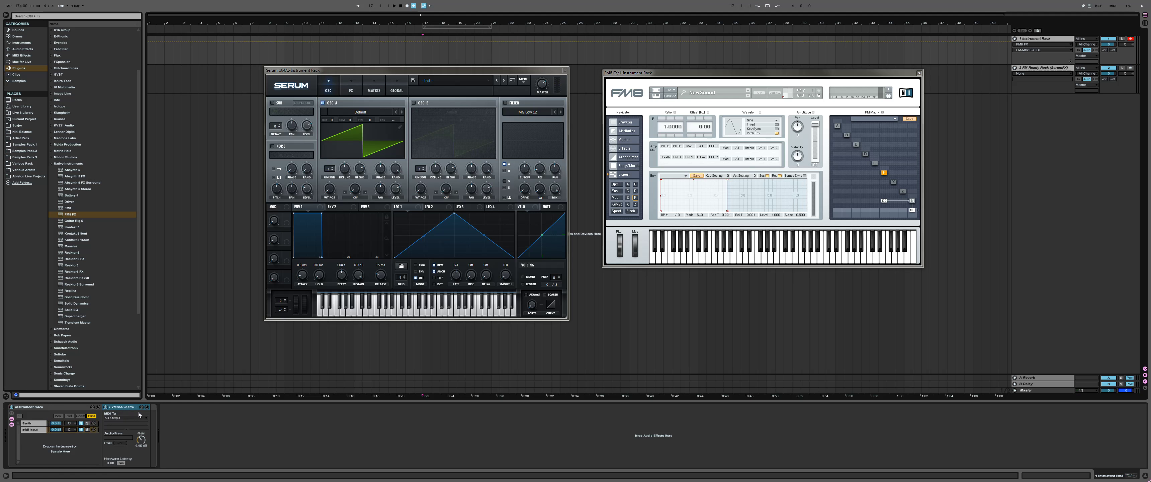
{"action": "left_click", "coordinate": [119, 420]}
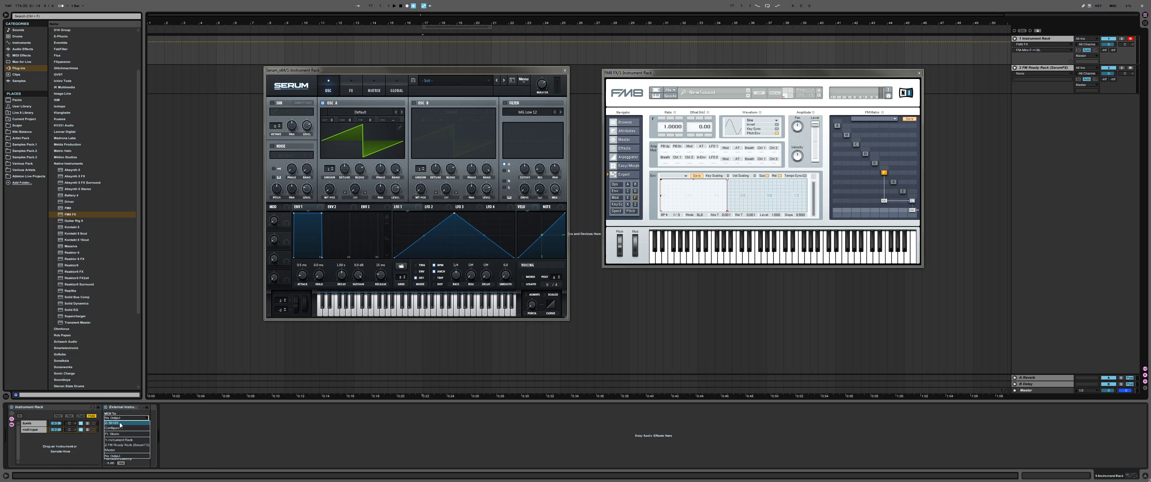
{"action": "left_click", "coordinate": [125, 443]}
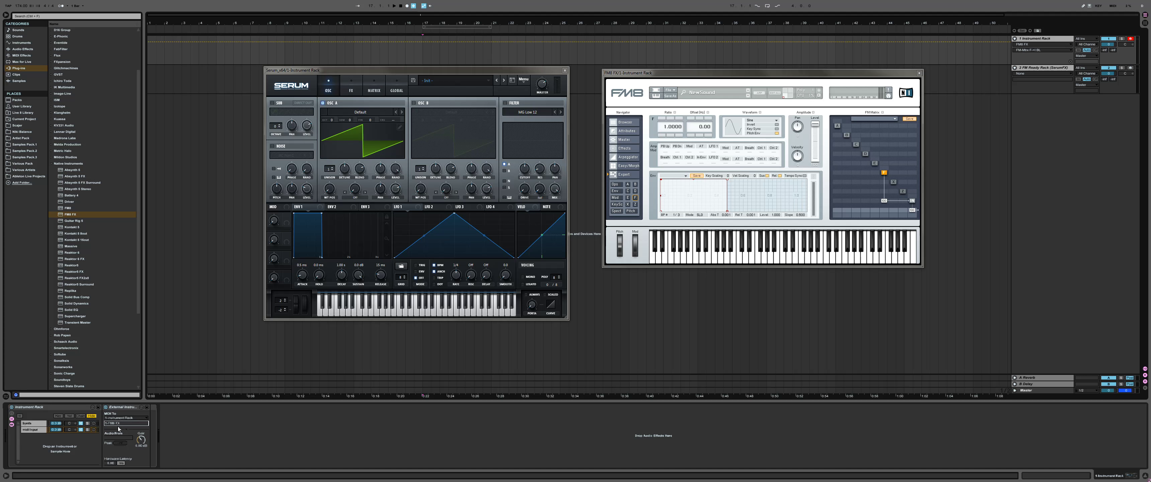
Play several test notes on FM8's keyboard to hear the routed sound
{"action": "left_click", "coordinate": [45, 419]}
{"action": "left_click", "coordinate": [722, 257]}
{"action": "left_click", "coordinate": [722, 257]}
{"action": "left_click", "coordinate": [721, 260]}
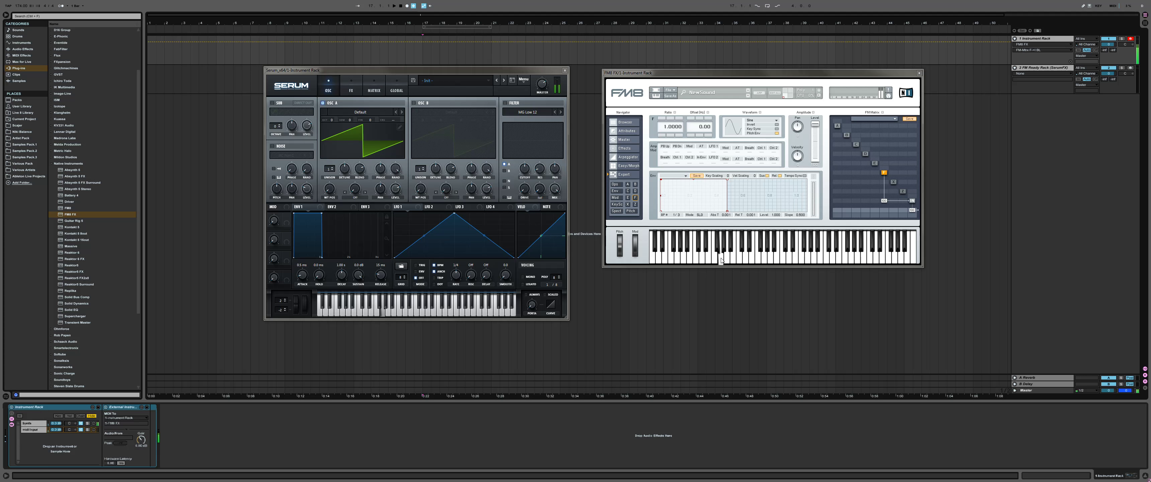
{"action": "left_click", "coordinate": [722, 260]}
{"action": "left_click", "coordinate": [722, 260]}
{"action": "left_click", "coordinate": [765, 258]}
{"action": "left_click", "coordinate": [745, 261]}
{"action": "left_click", "coordinate": [749, 263]}
Bypass Serum and send operator F to FM8's output to audition it alone, and revert both changes
{"action": "left_click", "coordinate": [27, 423]}
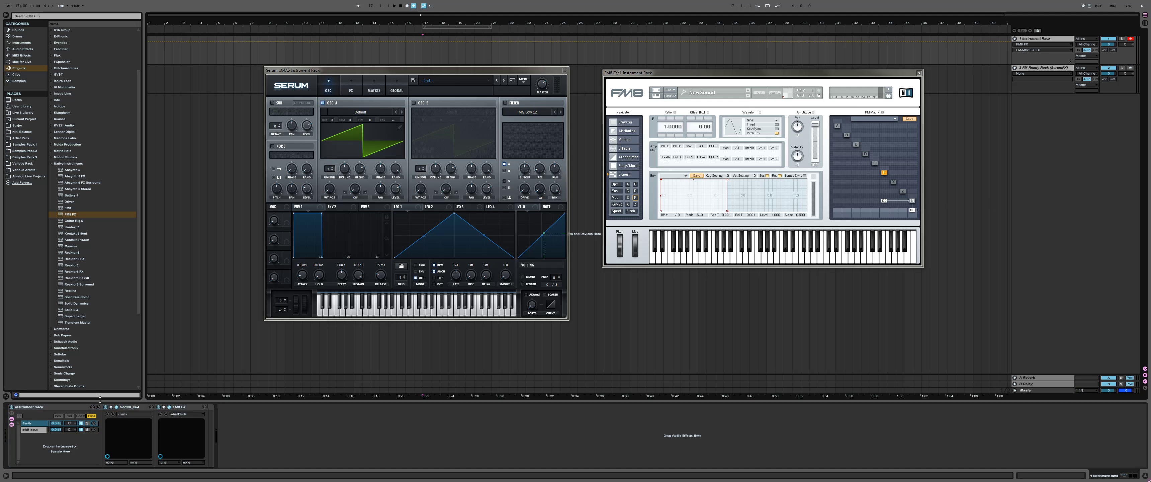
{"action": "left_click", "coordinate": [104, 408]}
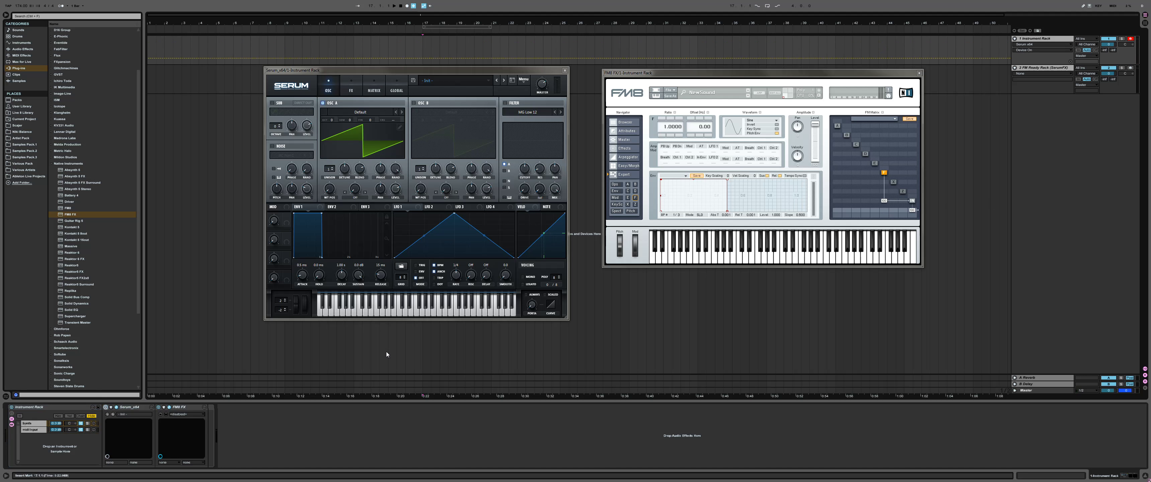
{"action": "left_click", "coordinate": [886, 212]}
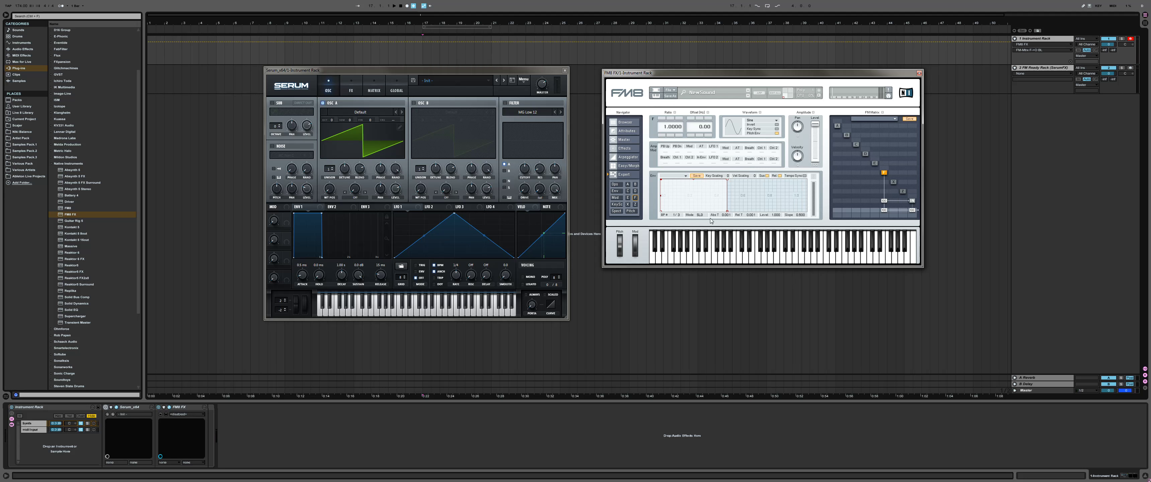
{"action": "right_click", "coordinate": [884, 211]}
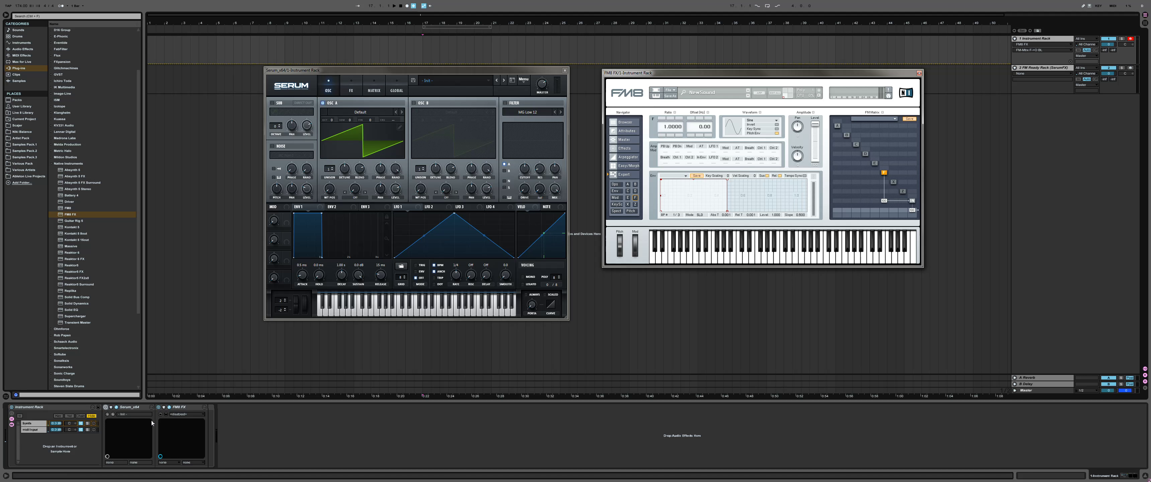
{"action": "left_click", "coordinate": [105, 407]}
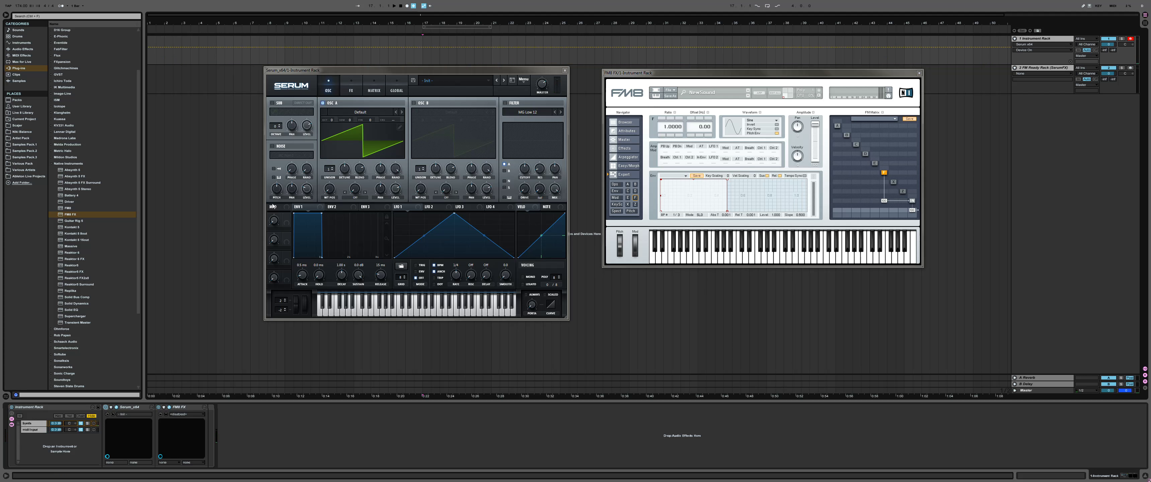
Adjust how strongly operator F modulates the audio input and reshape F's envelope into a steep dip that rises back up
{"action": "left_click_drag", "start_coordinate": [331, 121], "coordinate": [335, 140]}
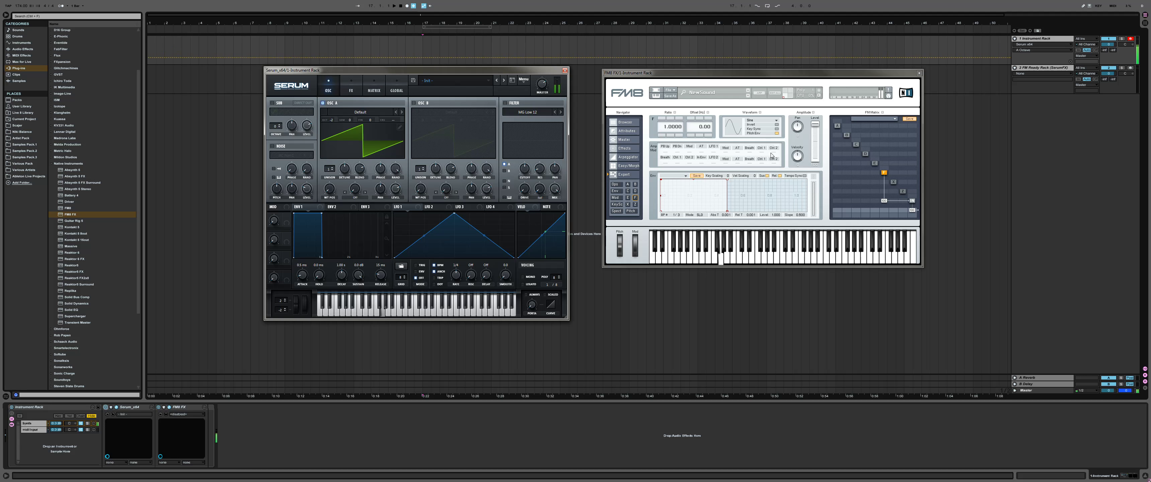
{"action": "left_click", "coordinate": [887, 204]}
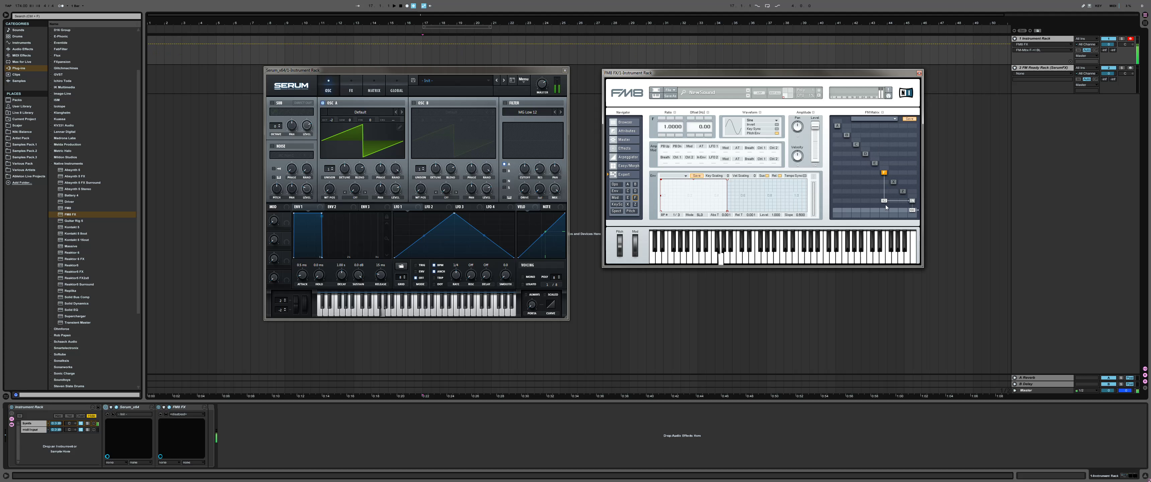
{"action": "double_click", "coordinate": [680, 189]}
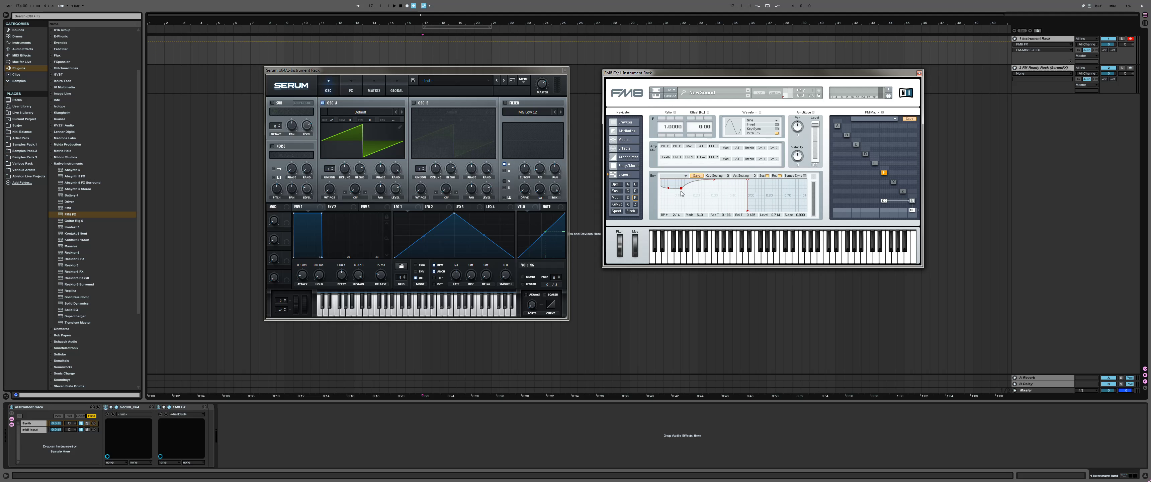
{"action": "mouse_move", "coordinate": [681, 189]}
{"action": "left_mouse_down"}
{"action": "mouse_move", "coordinate": [675, 211]}
{"action": "mouse_move", "coordinate": [684, 191]}
{"action": "left_mouse_up"}
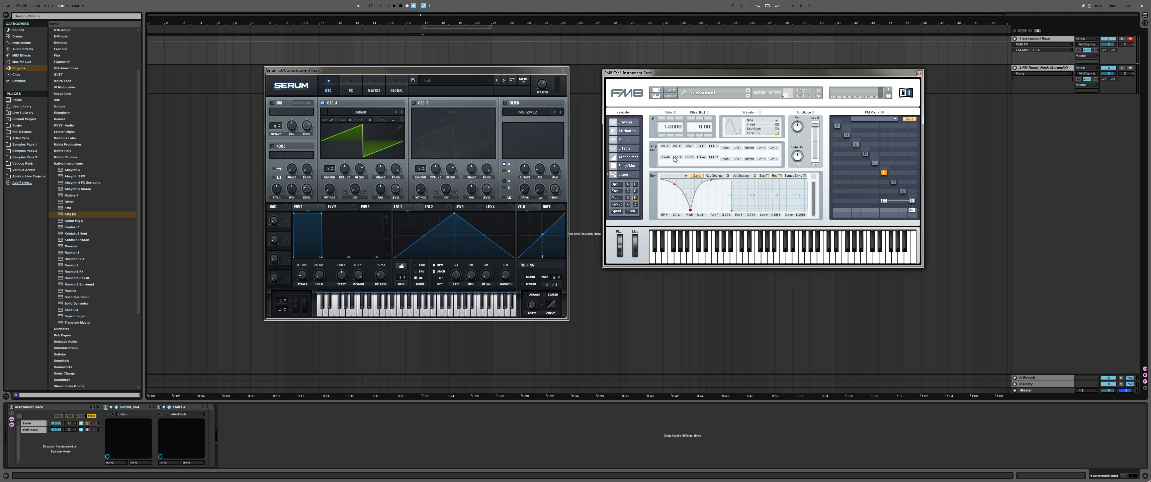
Switch FM8 and Serum to mono, enable Serum's legato and adjust its portamento time
{"action": "left_click_drag", "start_coordinate": [419, 72], "coordinate": [399, 52]}
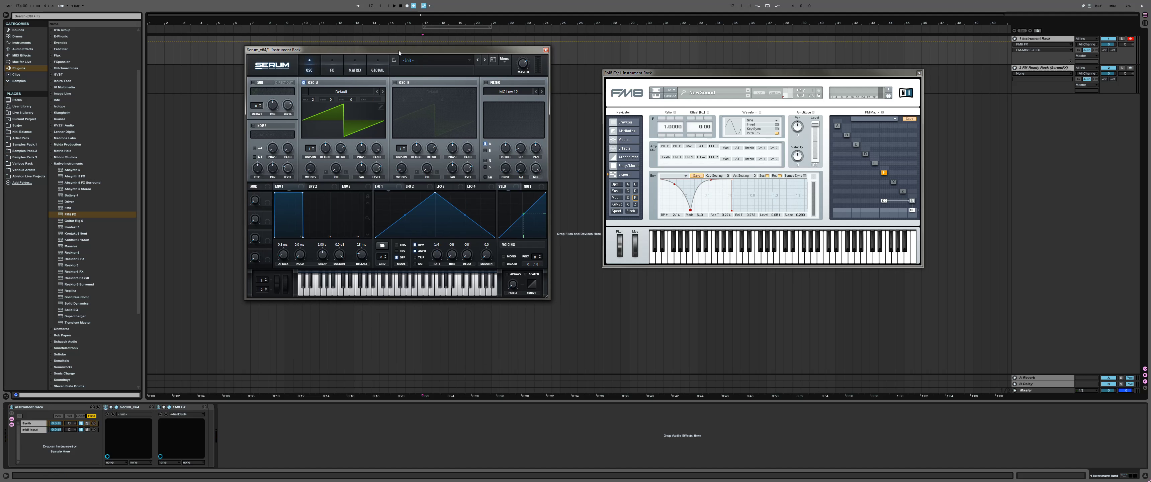
{"action": "left_click_drag", "start_coordinate": [701, 77], "coordinate": [690, 69]}
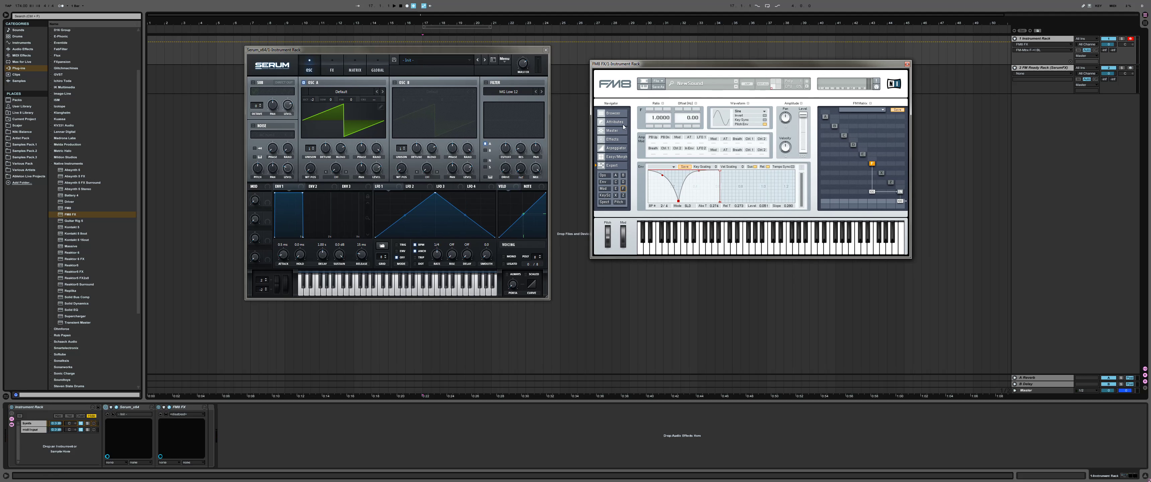
{"action": "left_click", "coordinate": [619, 134]}
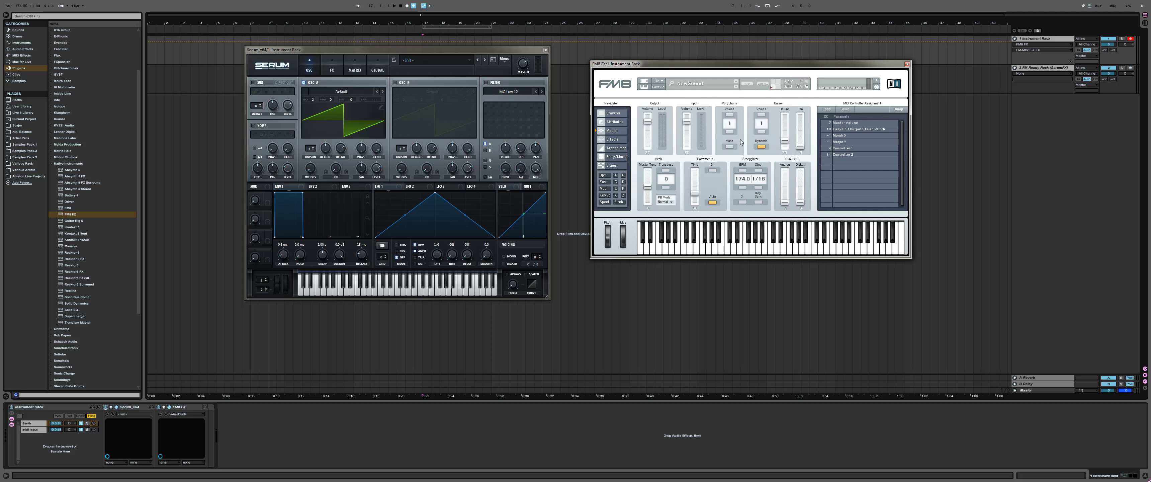
{"action": "left_click", "coordinate": [729, 148]}
{"action": "left_click", "coordinate": [508, 256]}
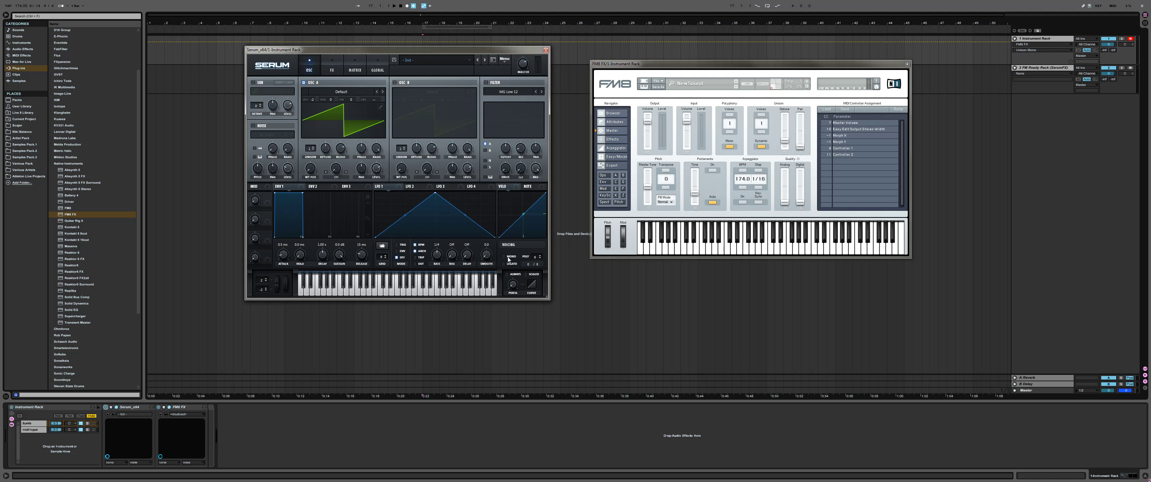
{"action": "left_click", "coordinate": [514, 283]}
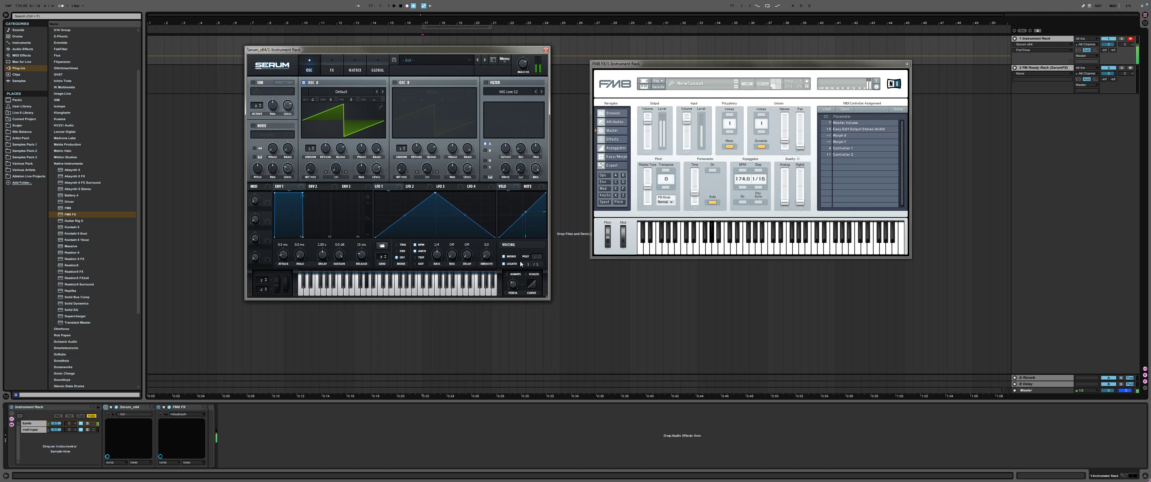
Insert a Pitch MIDI effect before the External Instrument in the rack's second chain
{"action": "left_click_drag", "start_coordinate": [471, 52], "coordinate": [448, 79]}
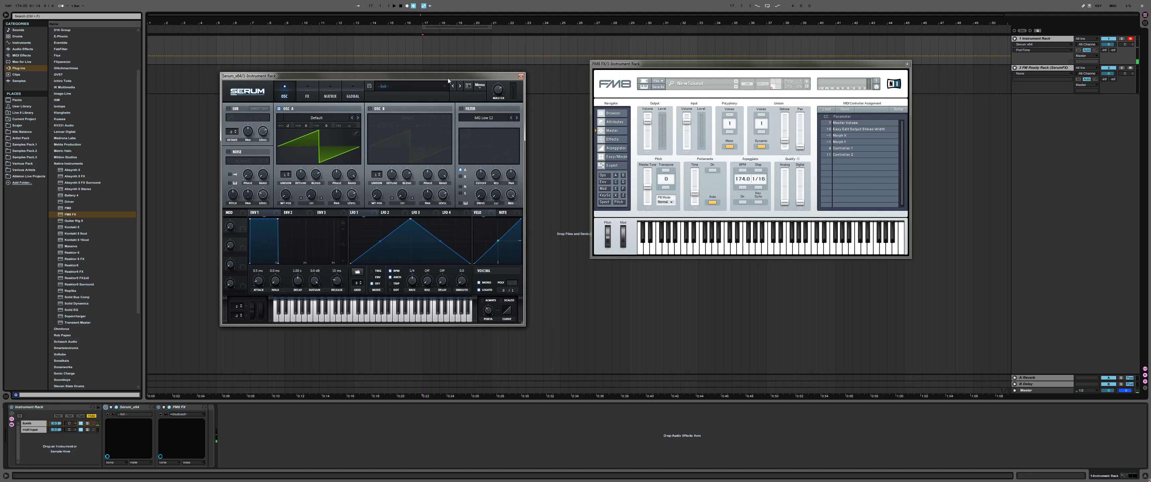
{"action": "left_click_drag", "start_coordinate": [634, 65], "coordinate": [503, 64]}
{"action": "left_click_drag", "start_coordinate": [570, 83], "coordinate": [566, 69]}
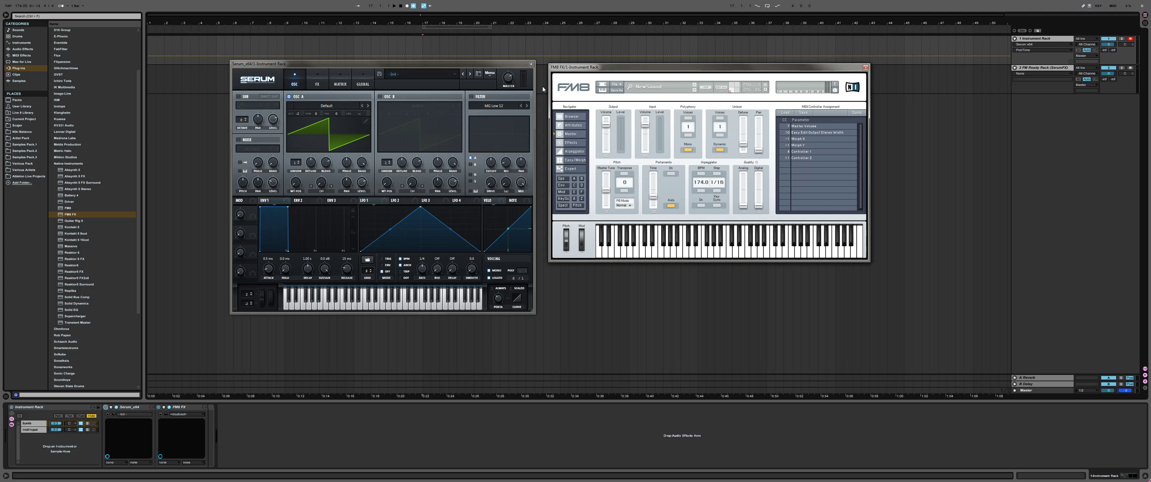
{"action": "left_click", "coordinate": [32, 430]}
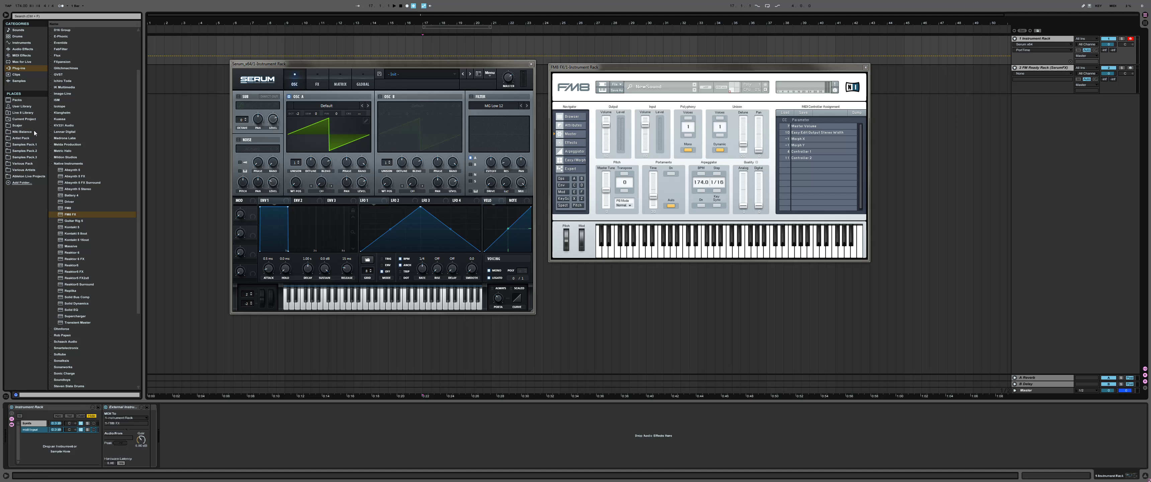
{"action": "left_click", "coordinate": [21, 70]}
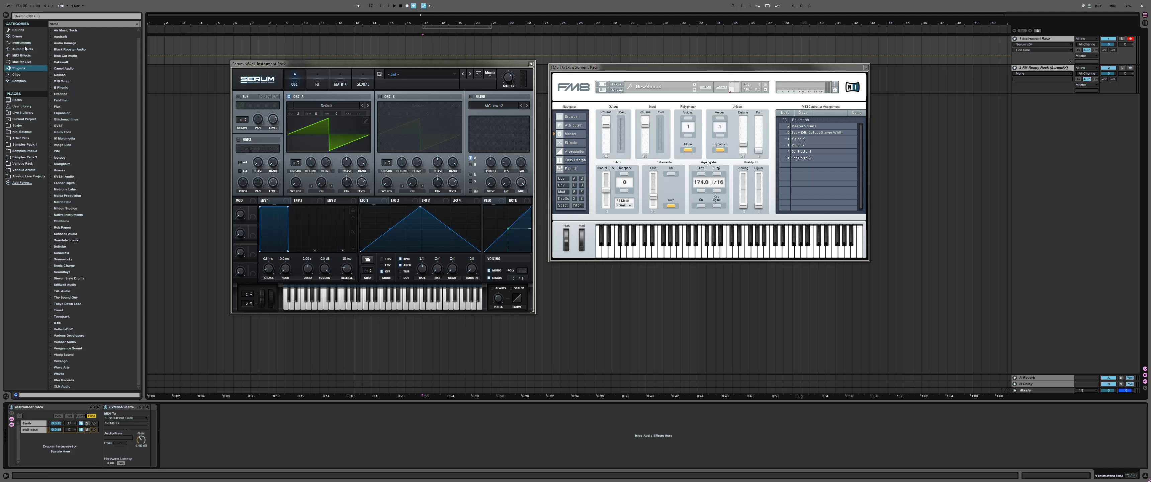
{"action": "left_click", "coordinate": [30, 58]}
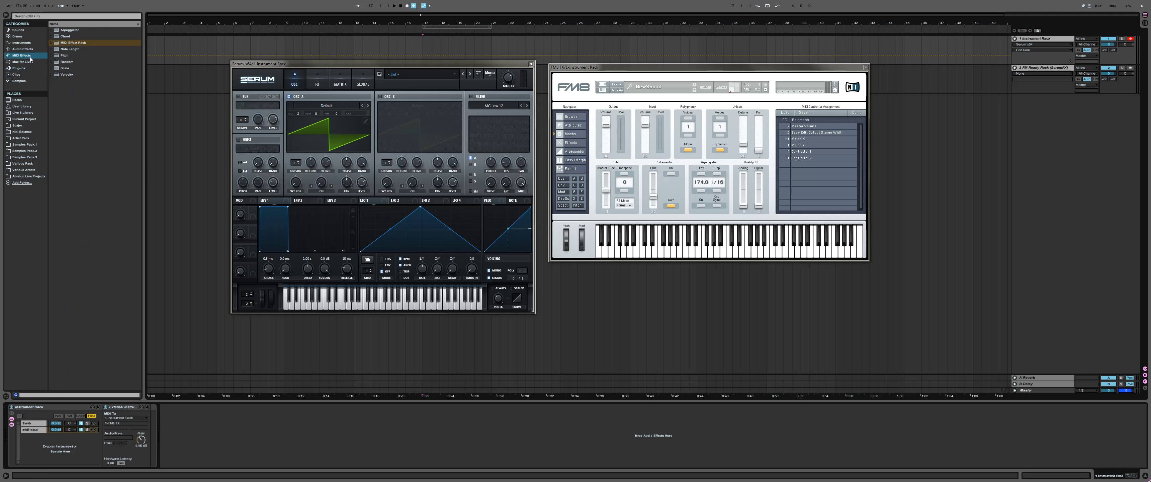
{"action": "left_click_drag", "start_coordinate": [65, 58], "coordinate": [107, 425]}
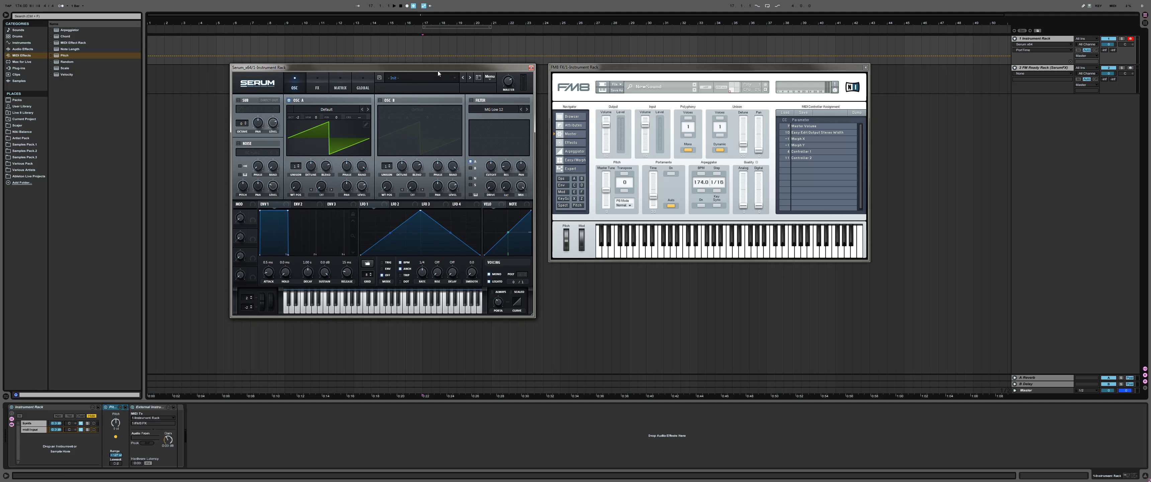
{"action": "left_click_drag", "start_coordinate": [560, 68], "coordinate": [557, 69]}
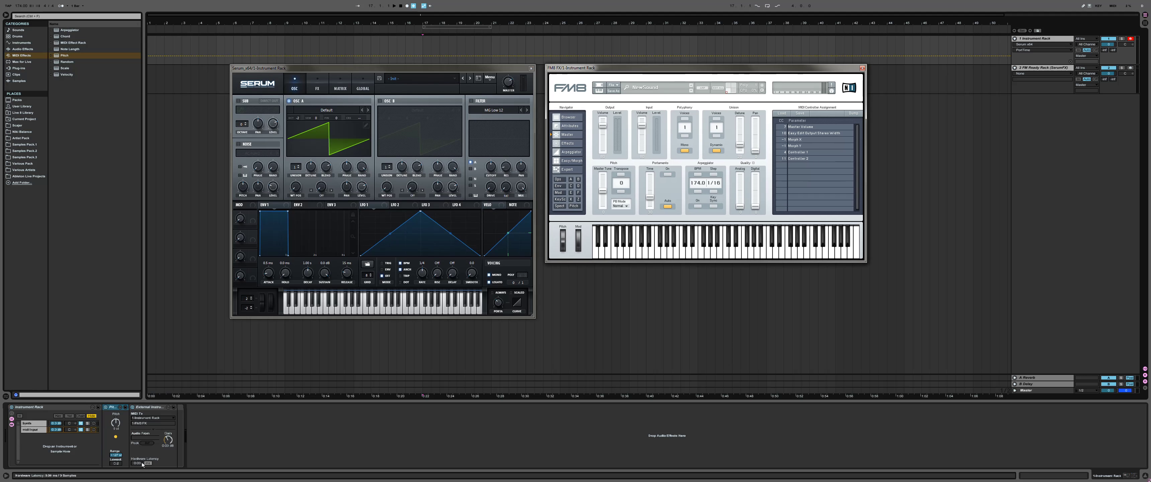
Try the second chain's Pitch effect at 7 and 16 semitones, auditioning each transposition
{"action": "left_click", "coordinate": [115, 423]}
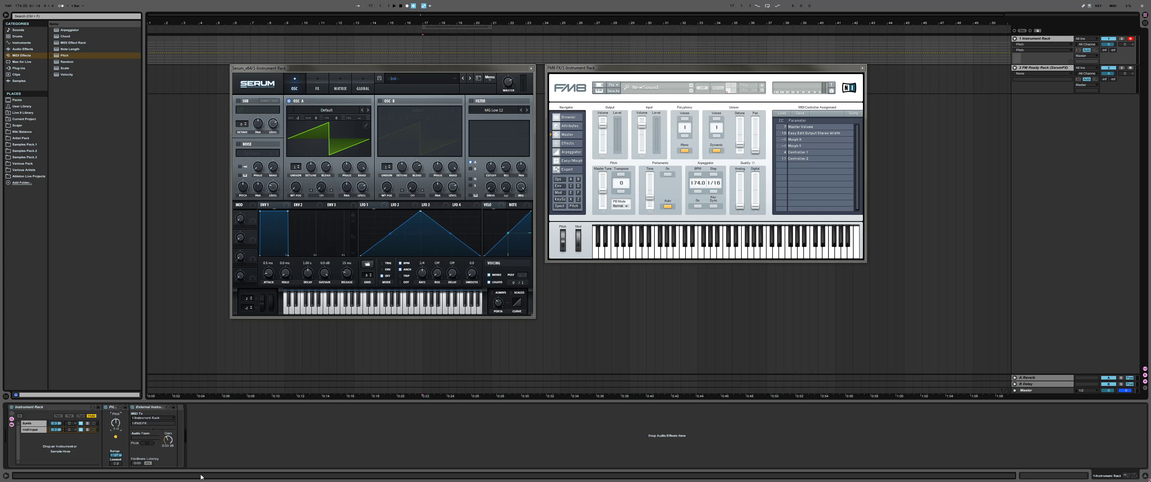
{"action": "type", "text": "7"}
{"action": "key", "text": "Return"}
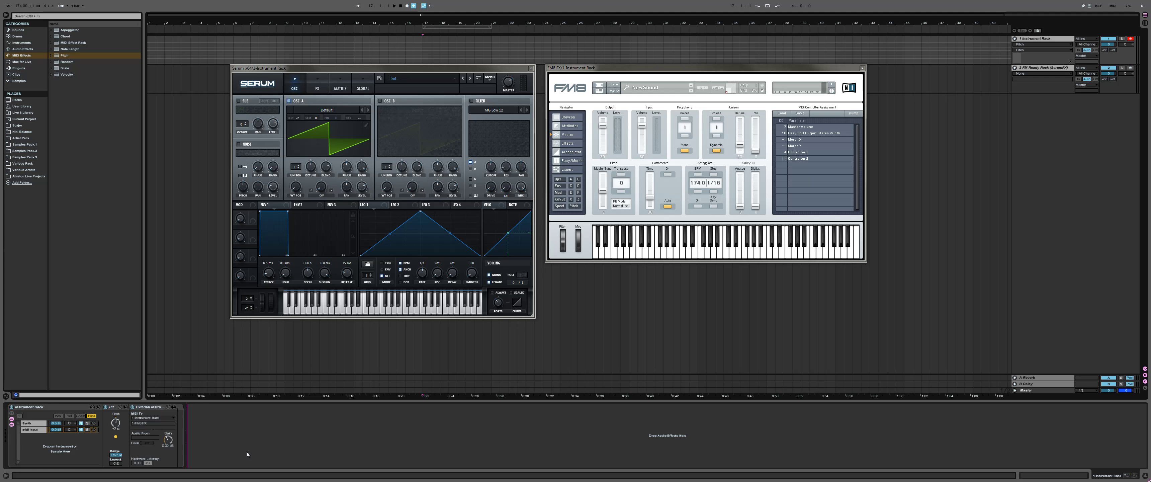
{"action": "left_click", "coordinate": [117, 408]}
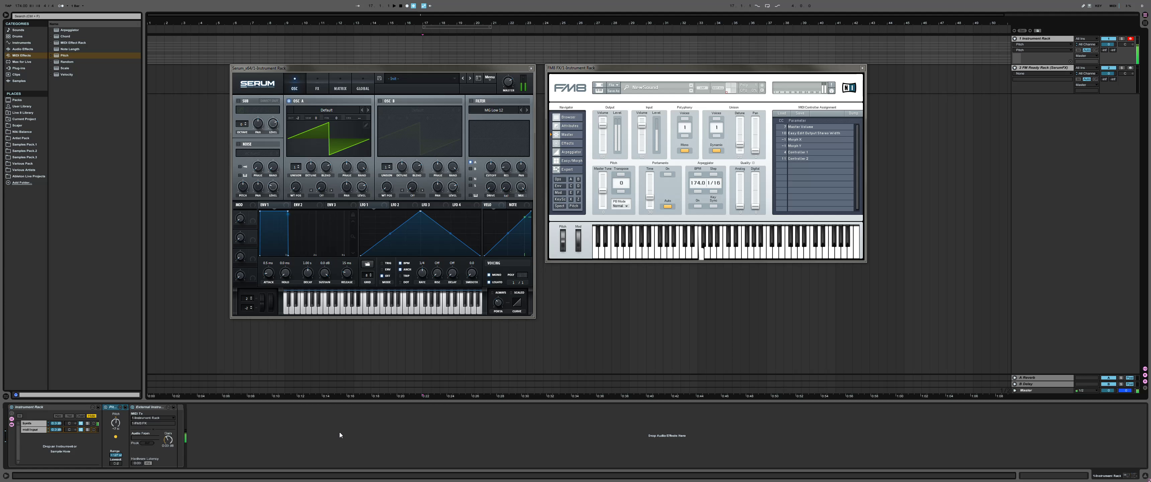
{"action": "left_click", "coordinate": [116, 423]}
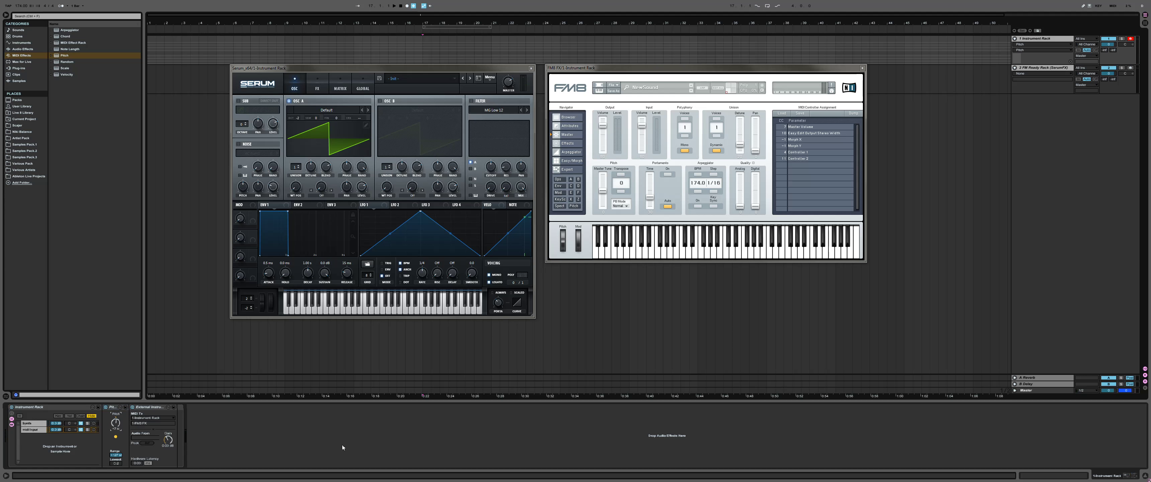
{"action": "type", "text": "16"}
{"action": "key", "text": "Return"}
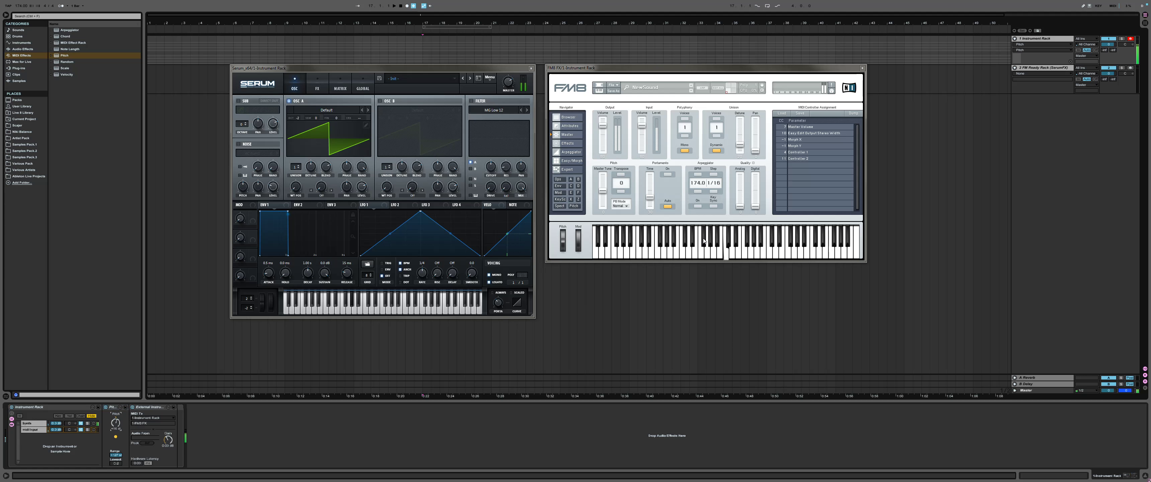
Adjust operator F's modulation of the audio input in the FM matrix and connect operator E as a modulator of F
{"action": "left_click", "coordinate": [578, 192]}
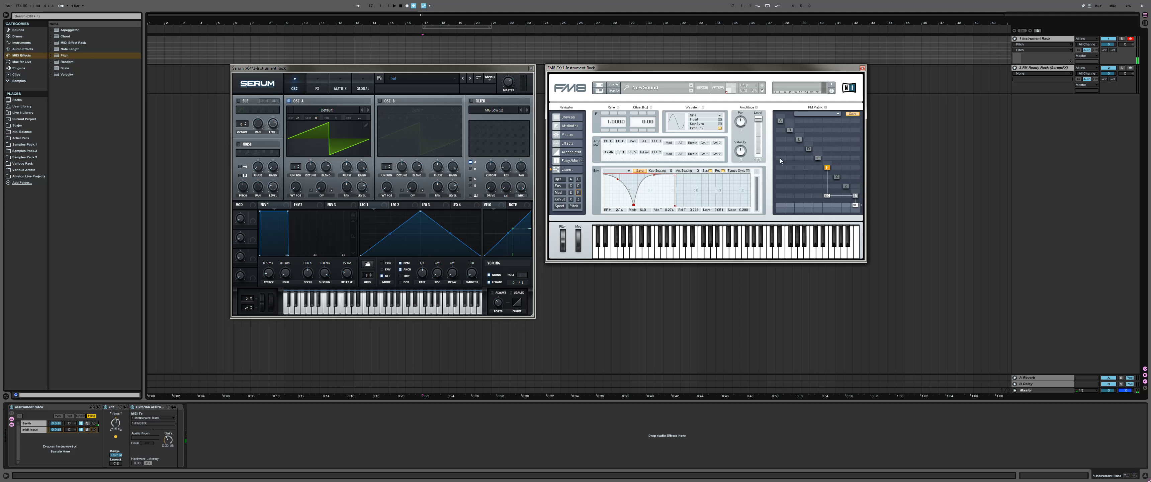
{"action": "mouse_move", "coordinate": [830, 196]}
{"action": "left_mouse_down"}
{"action": "mouse_move", "coordinate": [830, 217]}
{"action": "mouse_move", "coordinate": [829, 204]}
{"action": "left_mouse_up"}
{"action": "left_click_drag", "start_coordinate": [819, 169], "coordinate": [829, 153]}
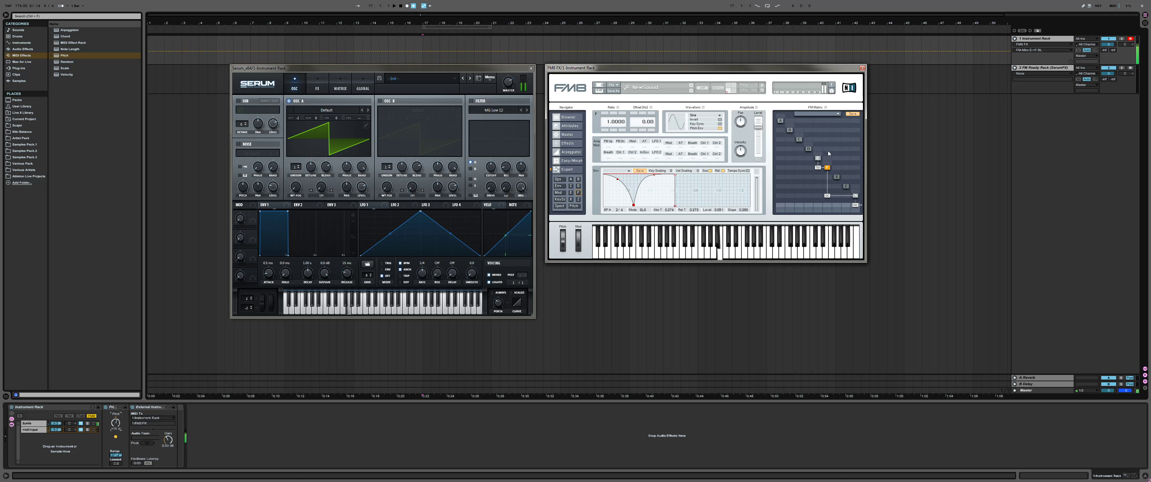
{"action": "left_click", "coordinate": [817, 159]}
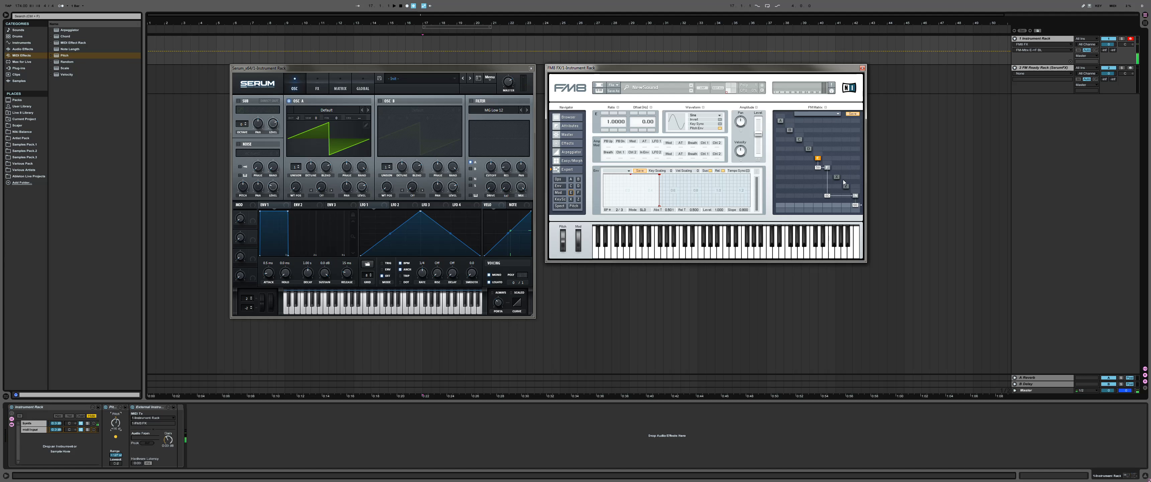
Route the audio input into filter operator Z, send Z to the output and show Z's settings
{"action": "left_click_drag", "start_coordinate": [855, 186], "coordinate": [863, 107]}
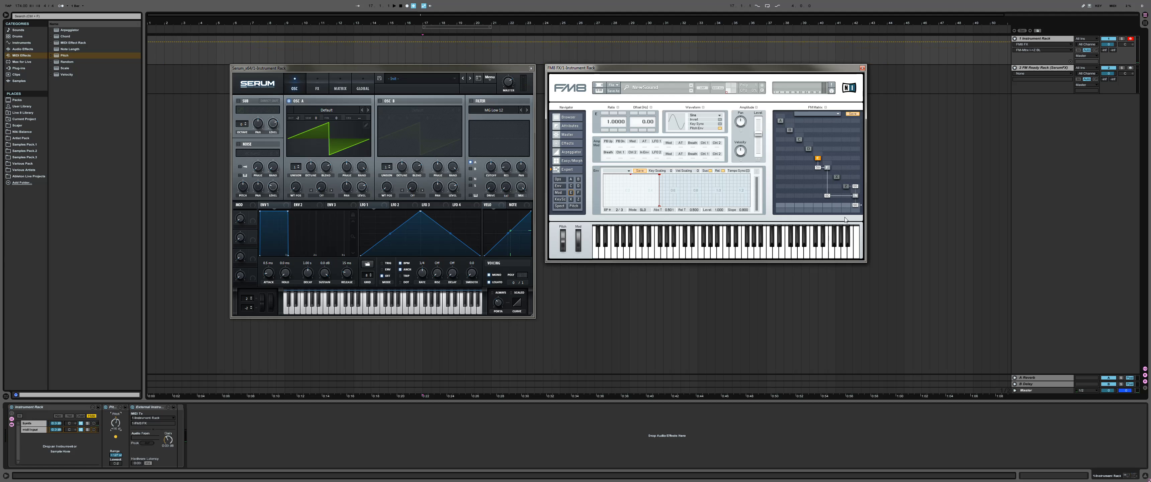
{"action": "left_click_drag", "start_coordinate": [848, 208], "coordinate": [855, 149]}
{"action": "left_click", "coordinate": [846, 187]}
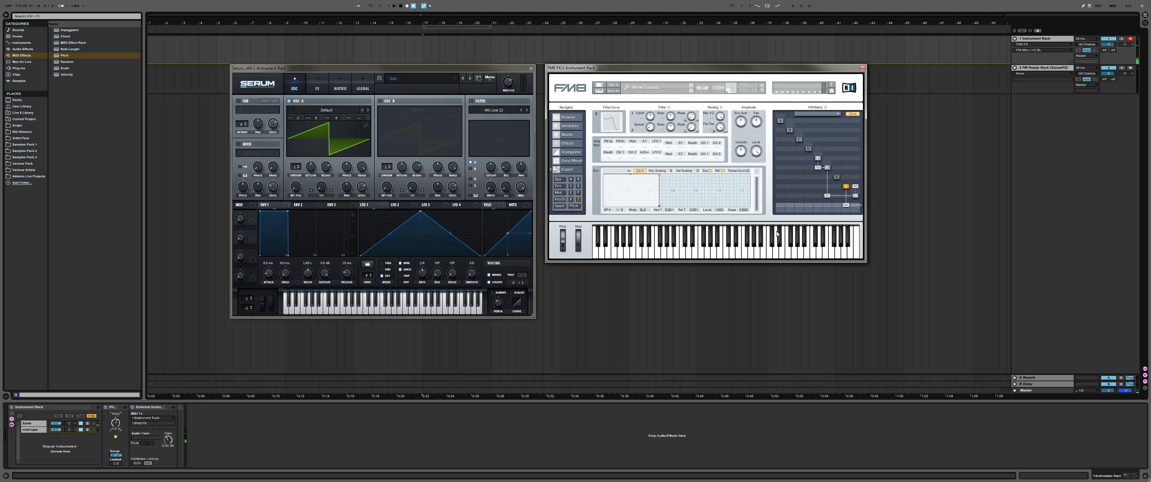
Raise the cutoff of operator Z's filter in FM8
{"action": "left_click", "coordinate": [670, 267]}
{"action": "left_click_drag", "start_coordinate": [662, 74], "coordinate": [668, 77]}
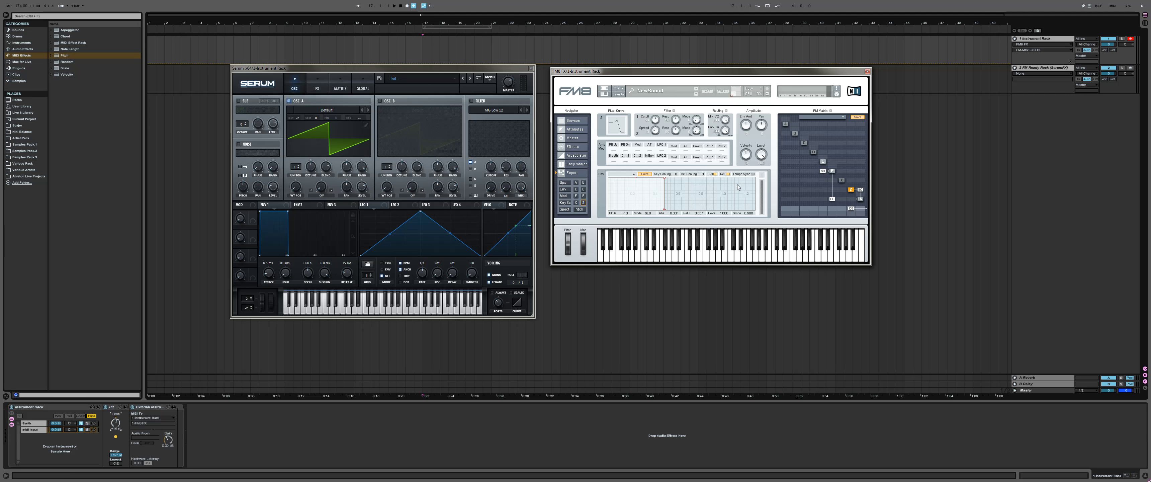
{"action": "left_click_drag", "start_coordinate": [684, 74], "coordinate": [685, 74]}
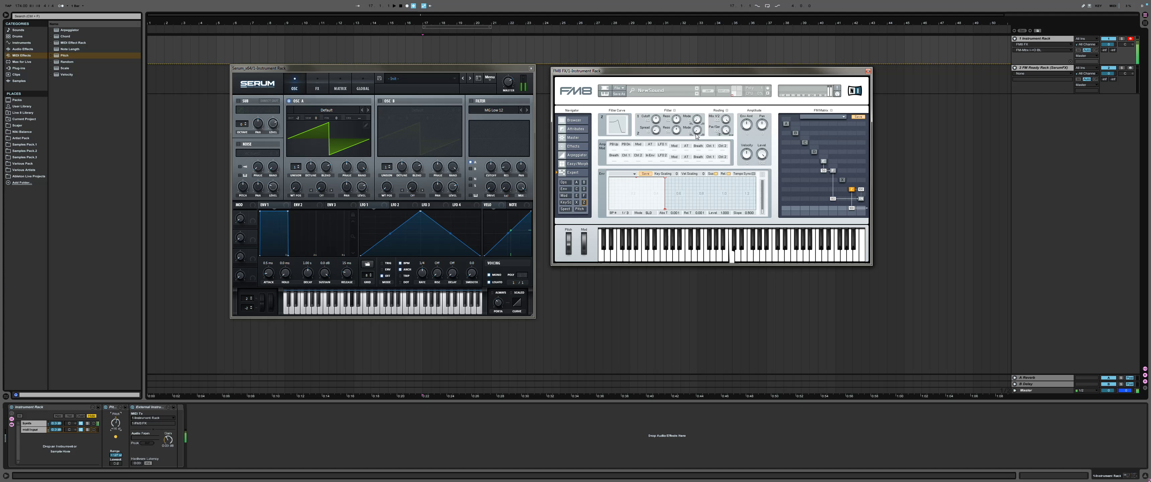
{"action": "left_click_drag", "start_coordinate": [656, 124], "coordinate": [677, 80]}
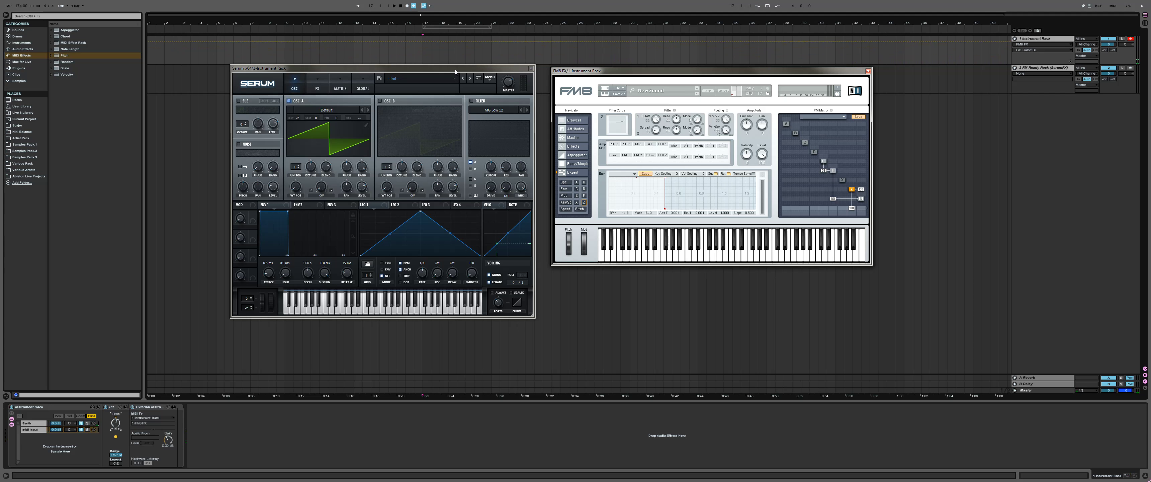
Set the second chain's Pitch effect to 19 semitones
{"action": "left_click", "coordinate": [119, 426]}
{"action": "type", "text": "19"}
{"action": "key", "text": "Return"}
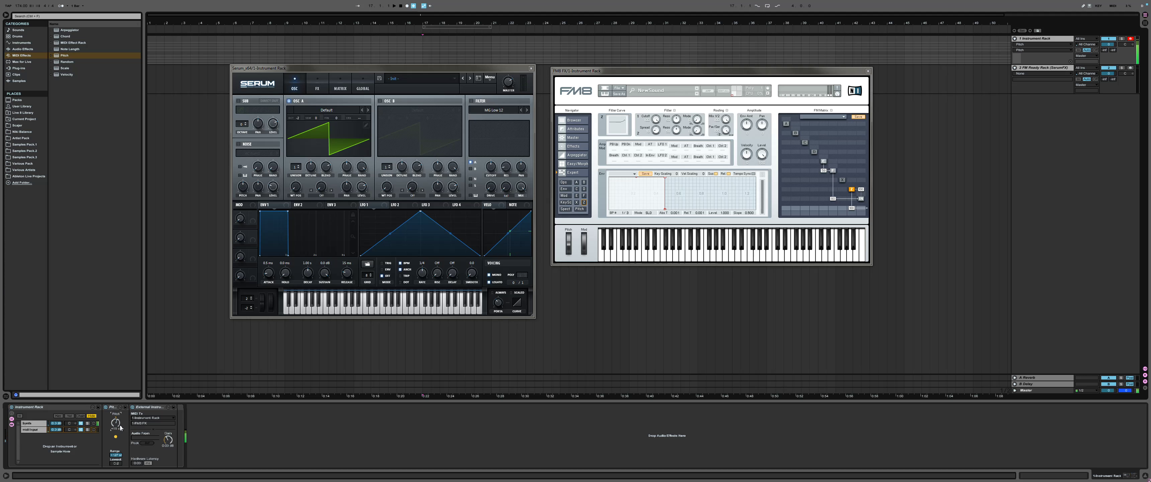
{"action": "left_click_drag", "start_coordinate": [627, 71], "coordinate": [631, 76]}
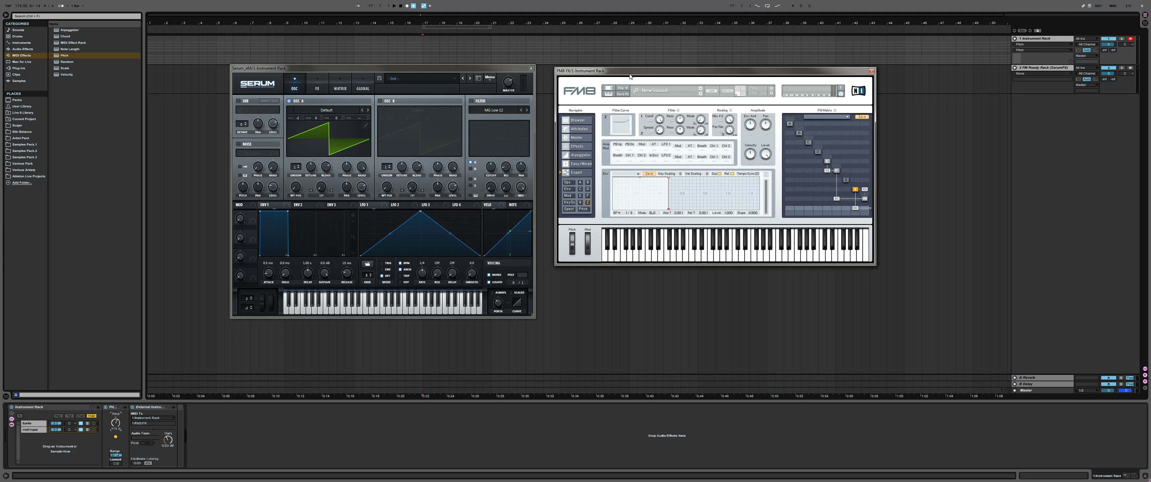
Show the first chain's devices and enable oscillator B in Serum
{"action": "left_click", "coordinate": [29, 423]}
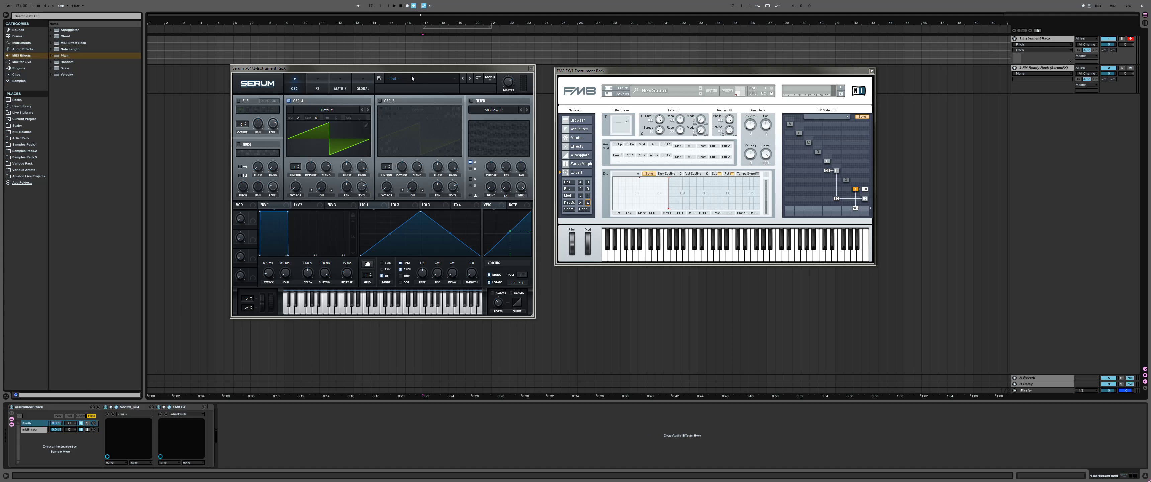
{"action": "left_click_drag", "start_coordinate": [429, 70], "coordinate": [430, 72]}
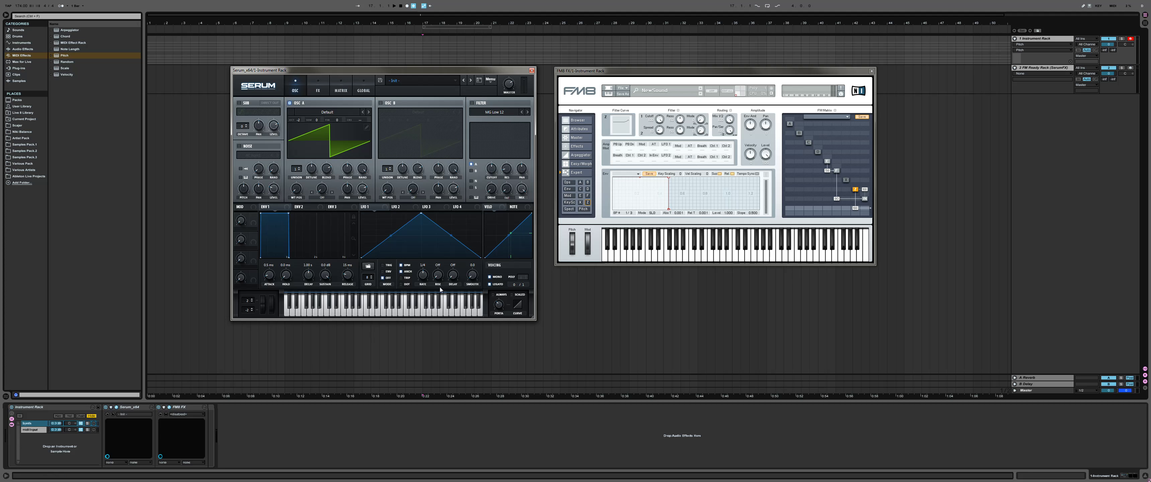
{"action": "mouse_move", "coordinate": [347, 75]}
{"action": "left_mouse_down"}
{"action": "mouse_move", "coordinate": [374, 95]}
{"action": "mouse_move", "coordinate": [343, 73]}
{"action": "left_mouse_up"}
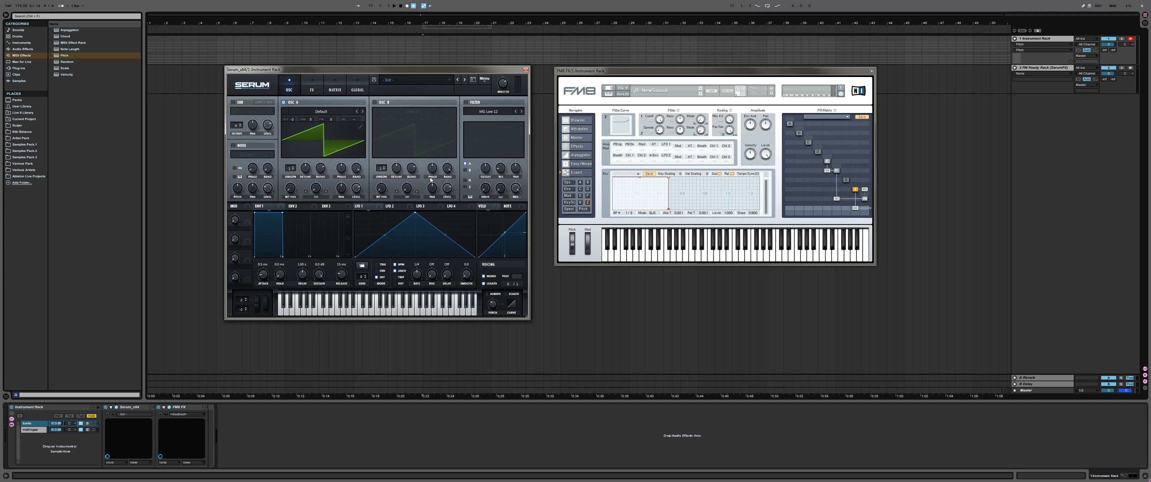
{"action": "left_click", "coordinate": [374, 103]}
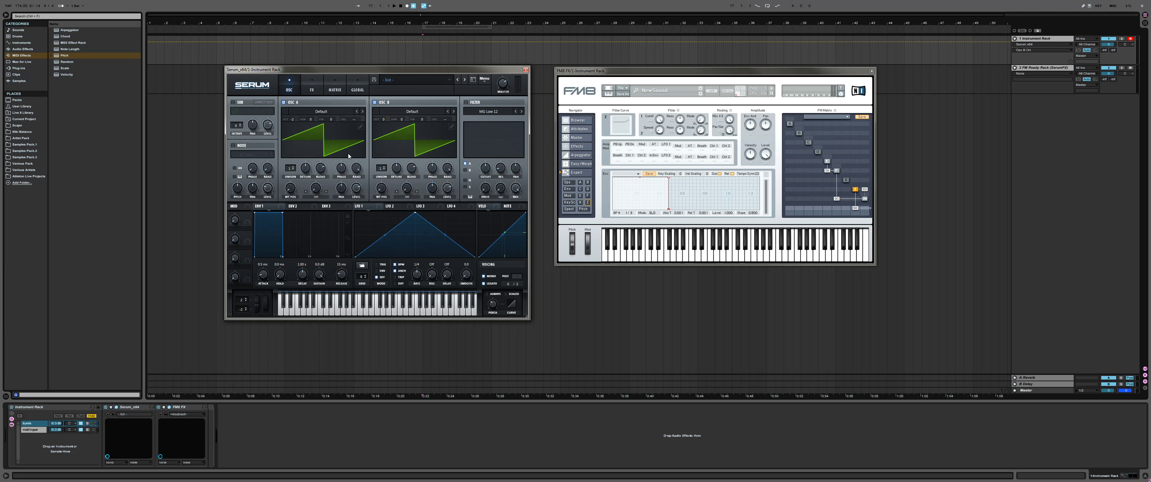
Set Serum oscillator A's warp mode to FM (from B) and switch off FM8 in the chain
{"action": "left_click_drag", "start_coordinate": [401, 120], "coordinate": [410, 113]}
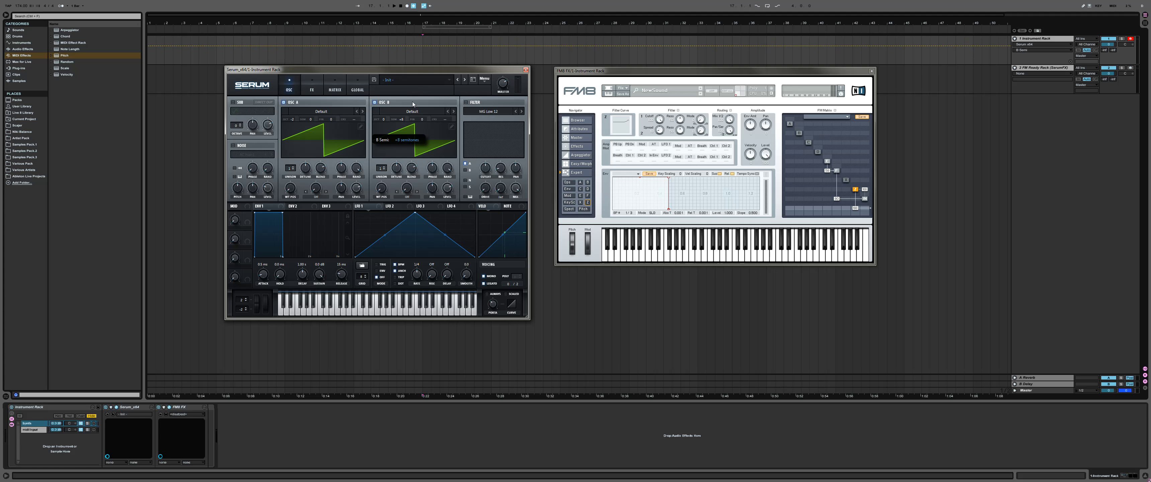
{"action": "left_click", "coordinate": [316, 197]}
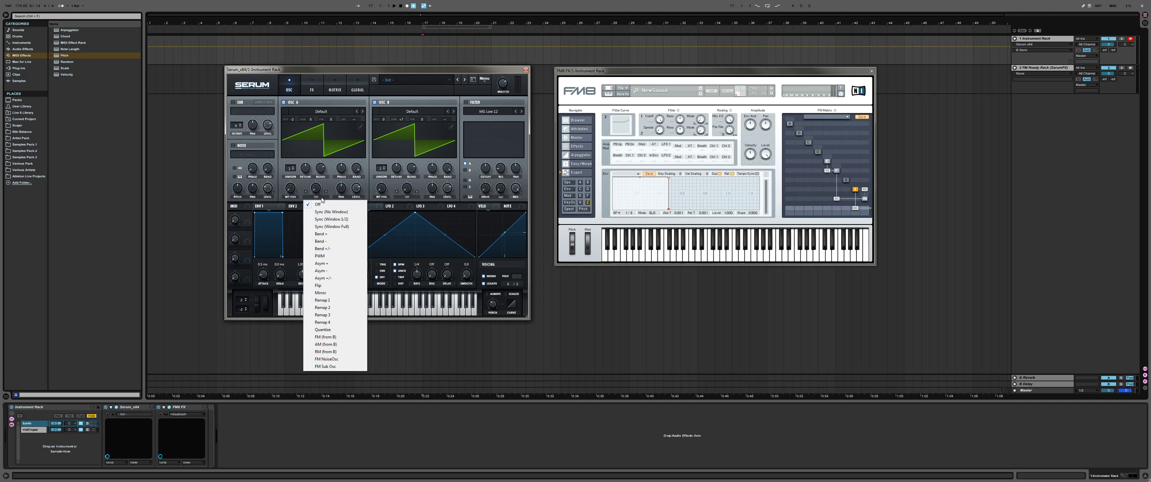
{"action": "left_click", "coordinate": [333, 338]}
{"action": "left_click", "coordinate": [158, 408]}
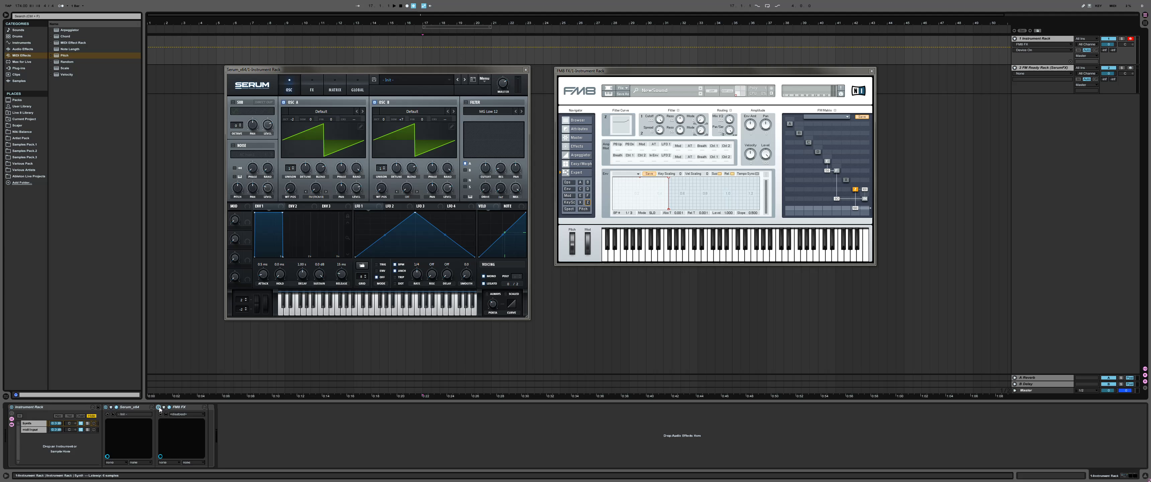
Raise oscillator A's FM warp amount in Serum and turn oscillator B's level all the way down
{"action": "left_click_drag", "start_coordinate": [368, 69], "coordinate": [368, 81]}
{"action": "left_click_drag", "start_coordinate": [318, 200], "coordinate": [322, 175]}
{"action": "left_click_drag", "start_coordinate": [447, 200], "coordinate": [449, 335]}
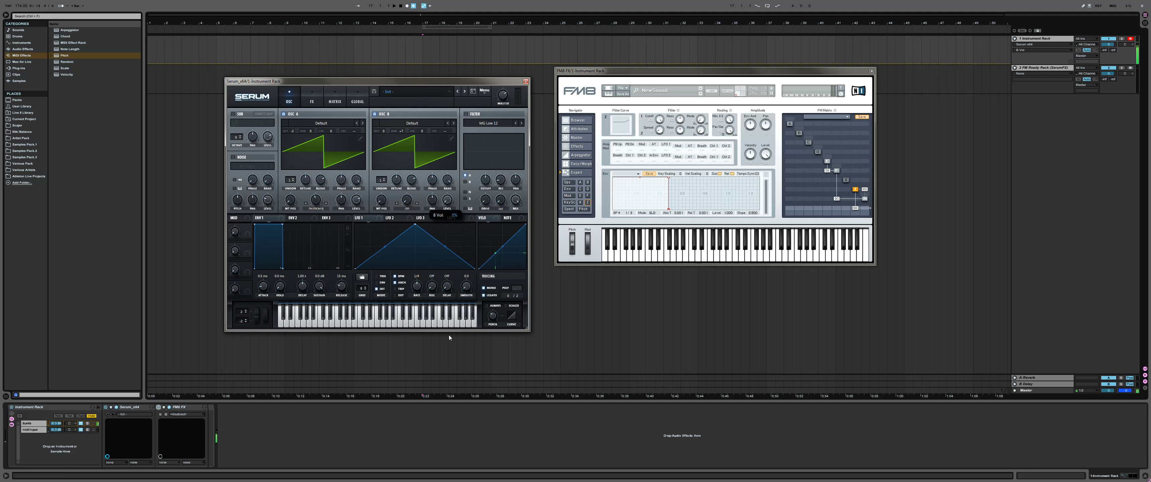
Assign LFO 1 to oscillator A's warp amount and set it to envelope mode without BPM sync or anchoring
{"action": "left_click_drag", "start_coordinate": [316, 204], "coordinate": [309, 188]}
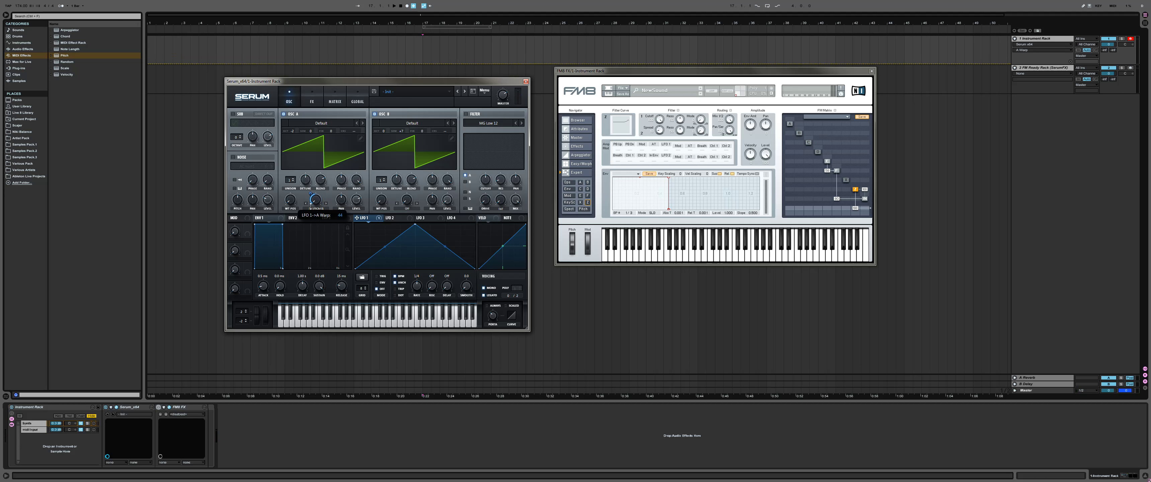
{"action": "left_click", "coordinate": [379, 282]}
{"action": "left_click", "coordinate": [396, 276]}
{"action": "left_click", "coordinate": [396, 282]}
Adjust LFO 1's rate and reshape its curve into a ramp that rises until the end of the cycle
{"action": "left_click_drag", "start_coordinate": [413, 298], "coordinate": [414, 303]}
{"action": "left_click_drag", "start_coordinate": [415, 224], "coordinate": [445, 157]}
{"action": "left_click_drag", "start_coordinate": [419, 290], "coordinate": [420, 294]}
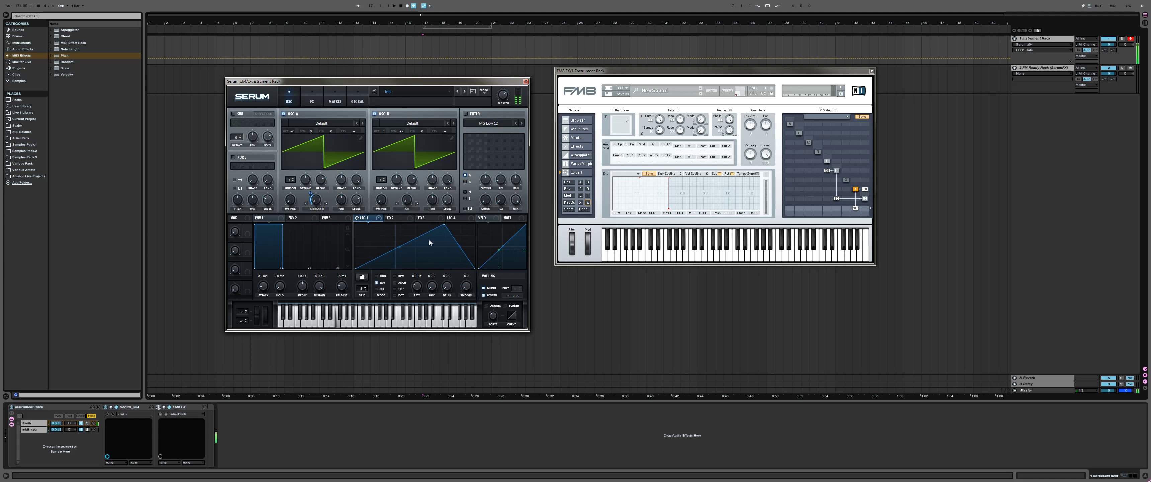
{"action": "left_click_drag", "start_coordinate": [444, 225], "coordinate": [475, 224]}
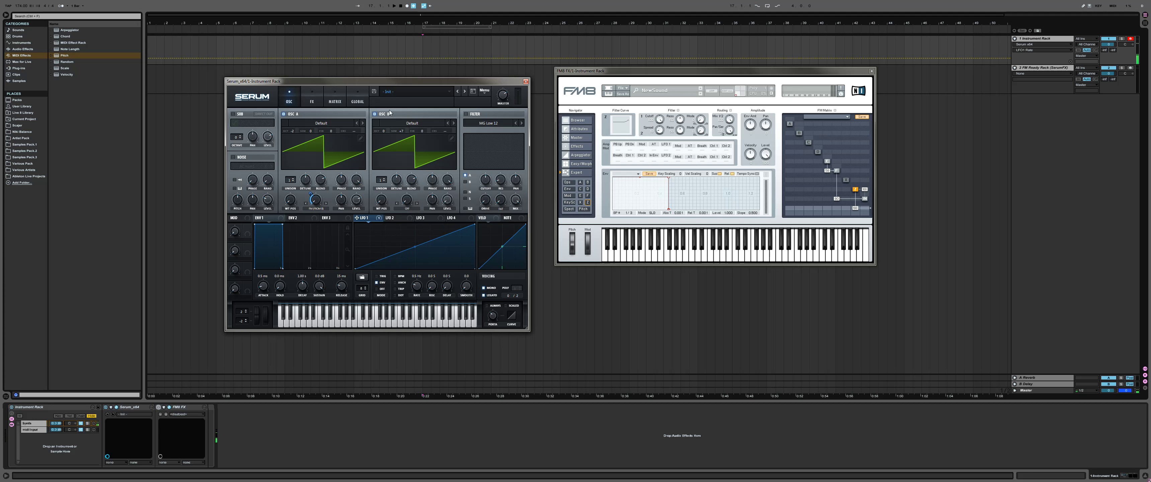
{"action": "left_click_drag", "start_coordinate": [437, 82], "coordinate": [426, 73]}
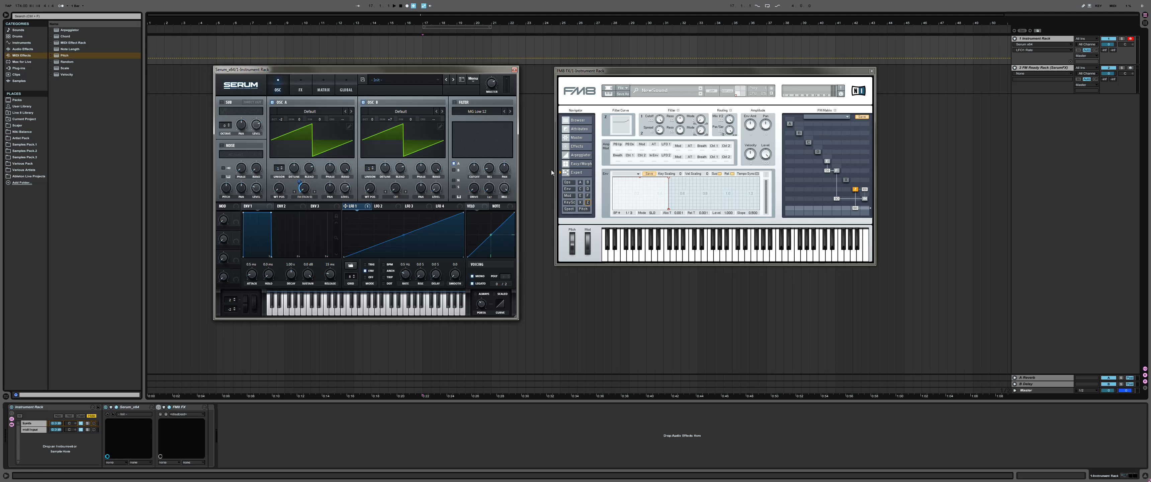
Switch FM8 back on, enable operator D with a send to the output, and adjust operator Z's output level
{"action": "left_click", "coordinate": [322, 304]}
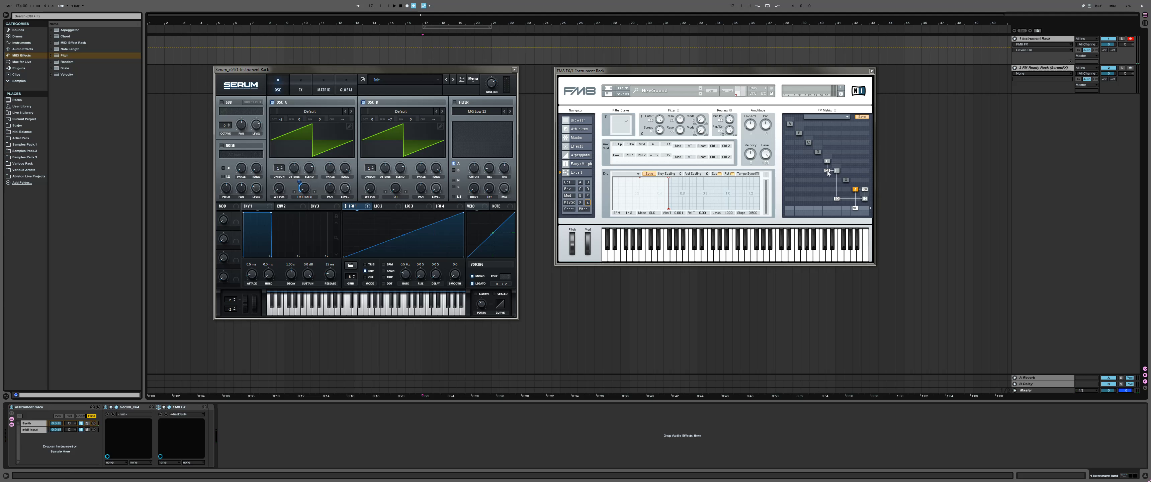
{"action": "left_click_drag", "start_coordinate": [822, 211], "coordinate": [833, 152]}
{"action": "left_click", "coordinate": [818, 153]}
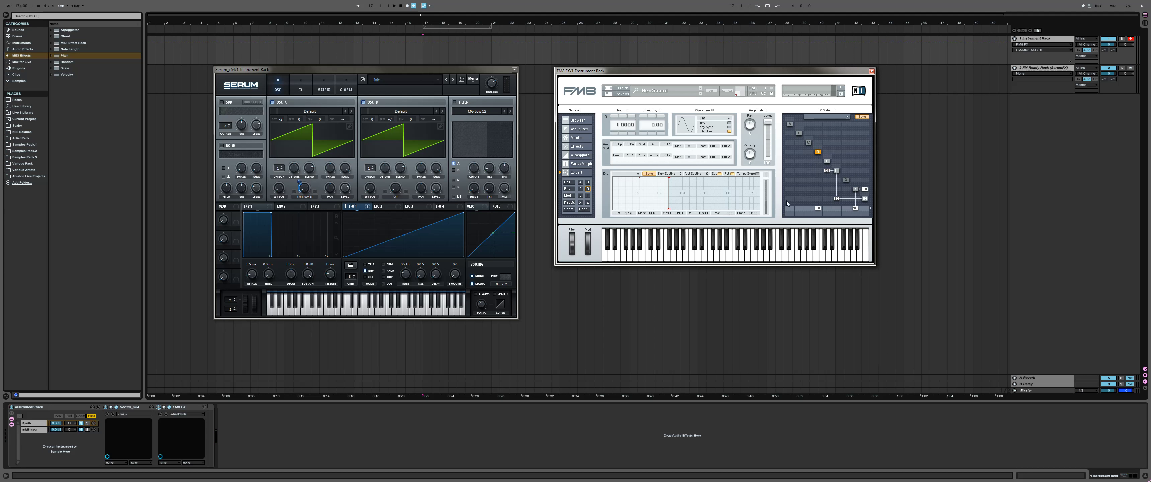
{"action": "left_click_drag", "start_coordinate": [860, 207], "coordinate": [858, 211]}
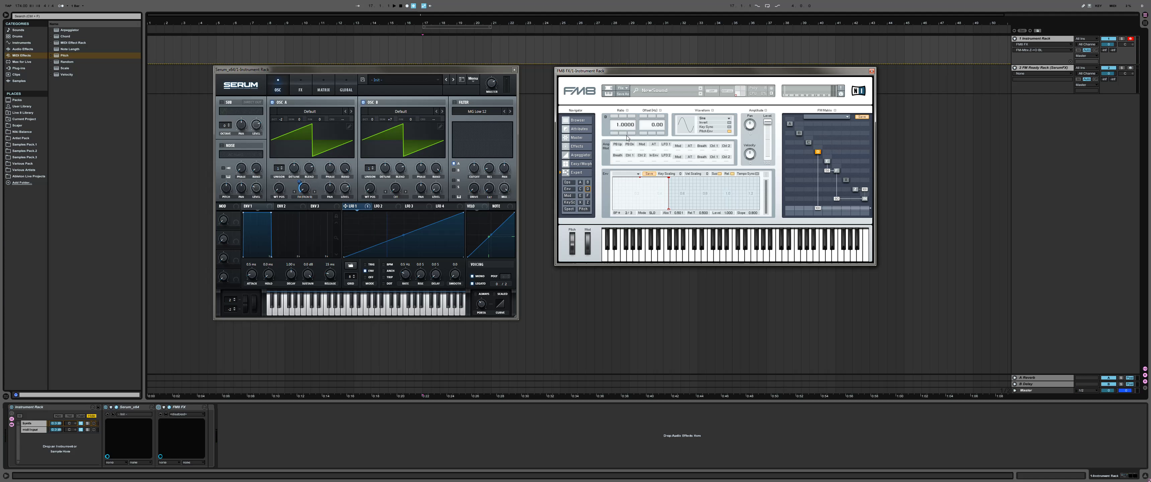
Set FM8's master pitch transpose to -24
{"action": "left_click", "coordinate": [576, 139]}
{"action": "left_click", "coordinate": [634, 187]}
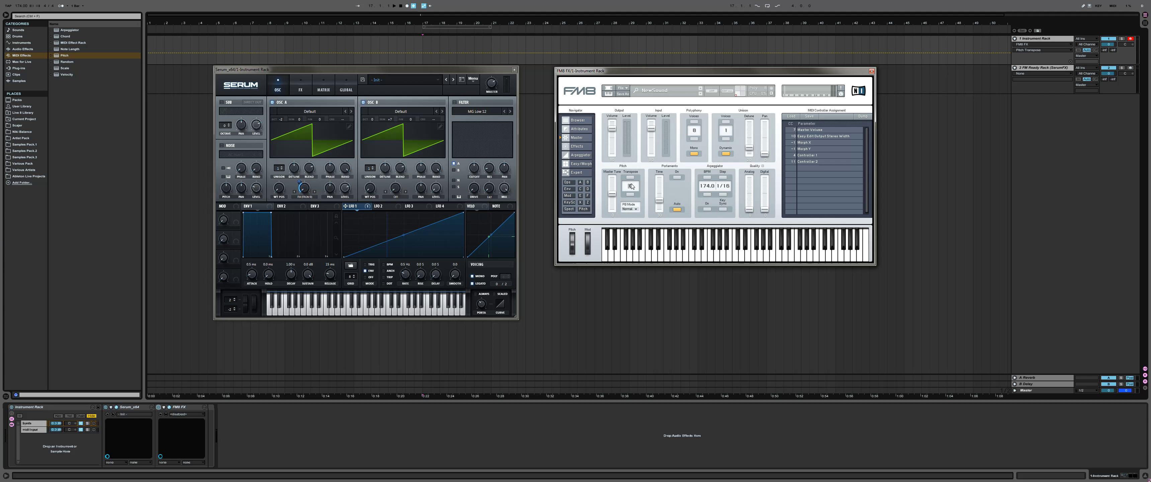
{"action": "left_click_drag", "start_coordinate": [632, 187], "coordinate": [632, 195]}
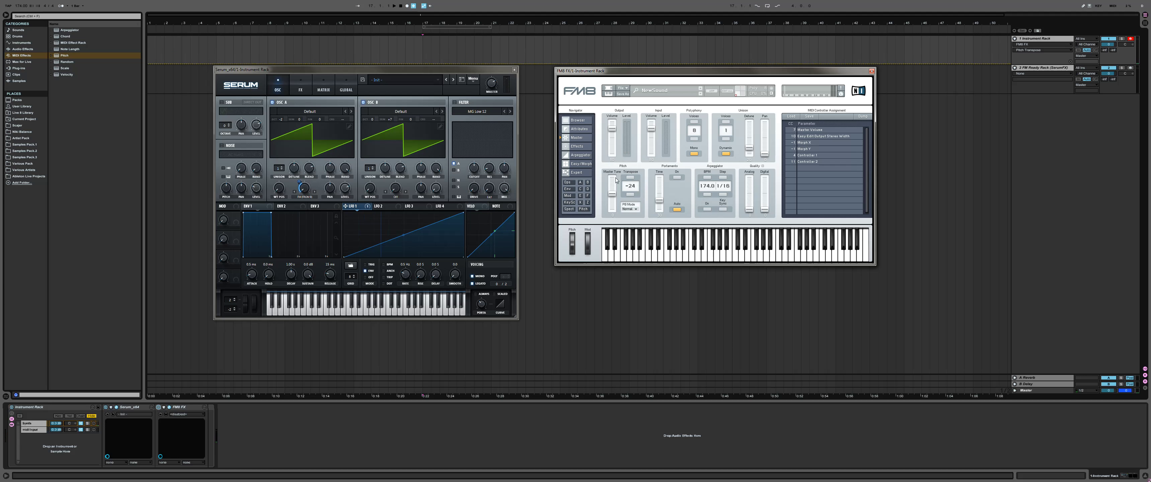
Route operator Z into operator D in FM8's matrix so that the filtered input modulates D
{"action": "left_click", "coordinate": [581, 172]}
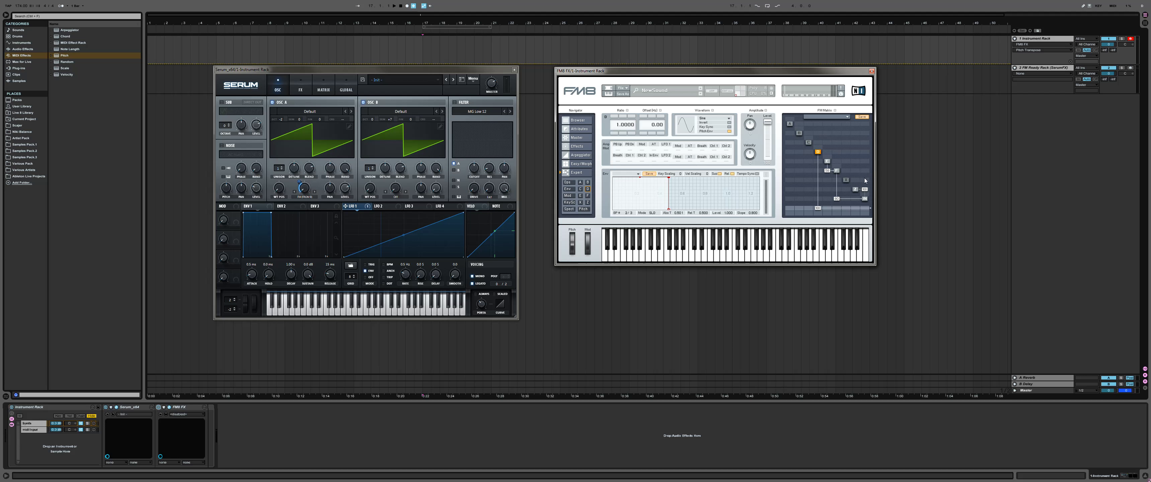
{"action": "left_click_drag", "start_coordinate": [855, 153], "coordinate": [861, 123]}
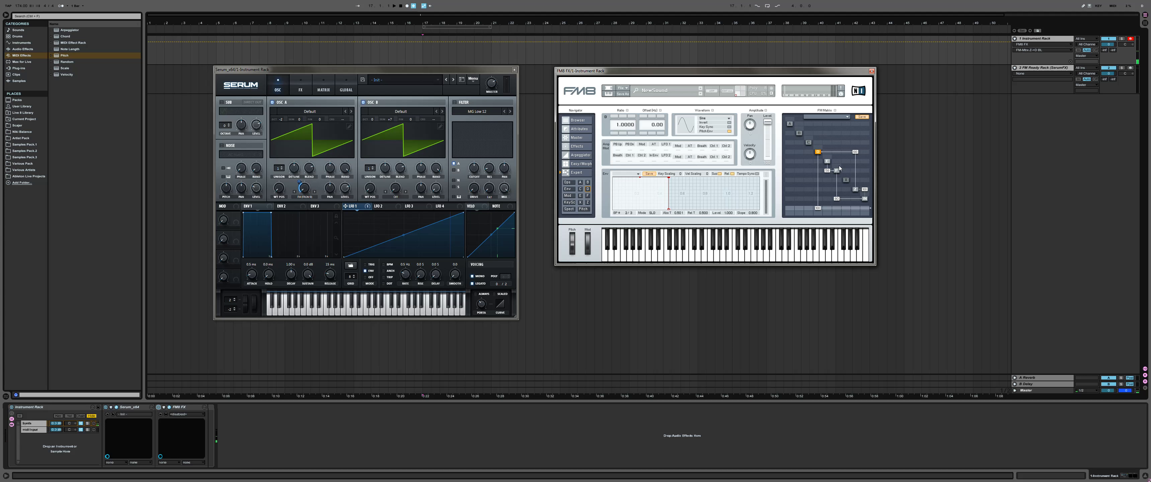
{"action": "left_click_drag", "start_coordinate": [371, 72], "coordinate": [381, 70]}
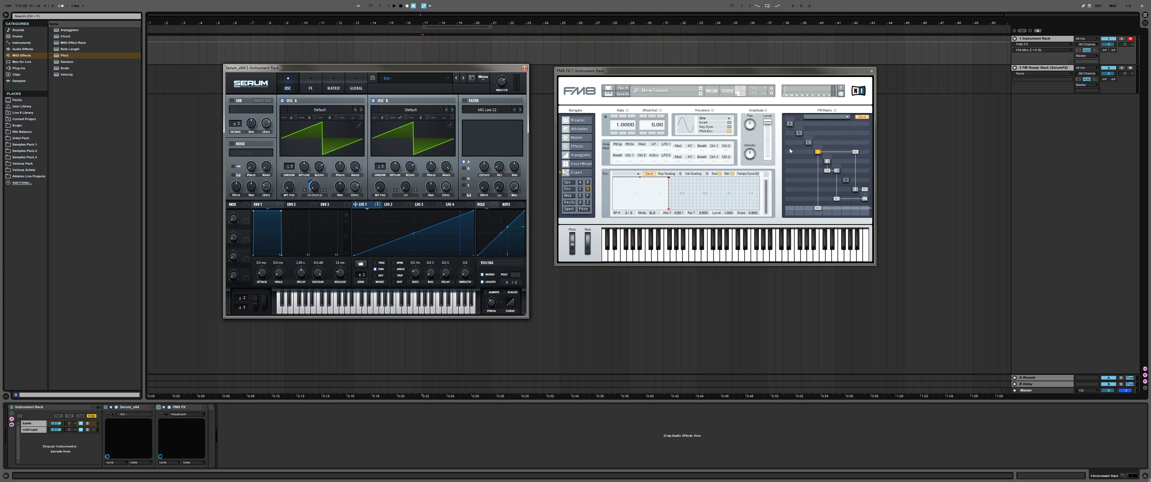
Try FM8's Talk Wah effect with a different mouth setting and switch the effect off again
{"action": "left_click", "coordinate": [585, 150]}
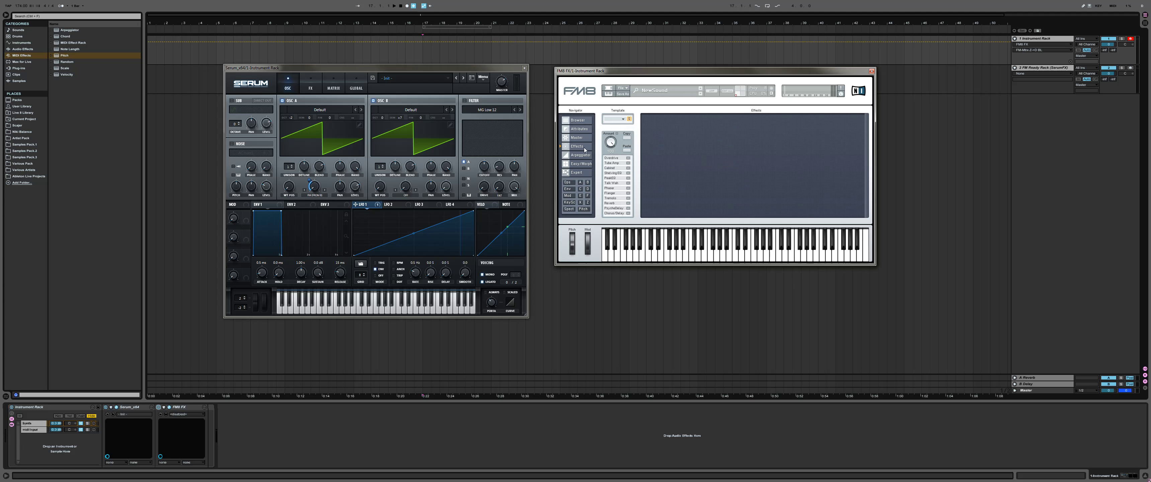
{"action": "left_click", "coordinate": [629, 183]}
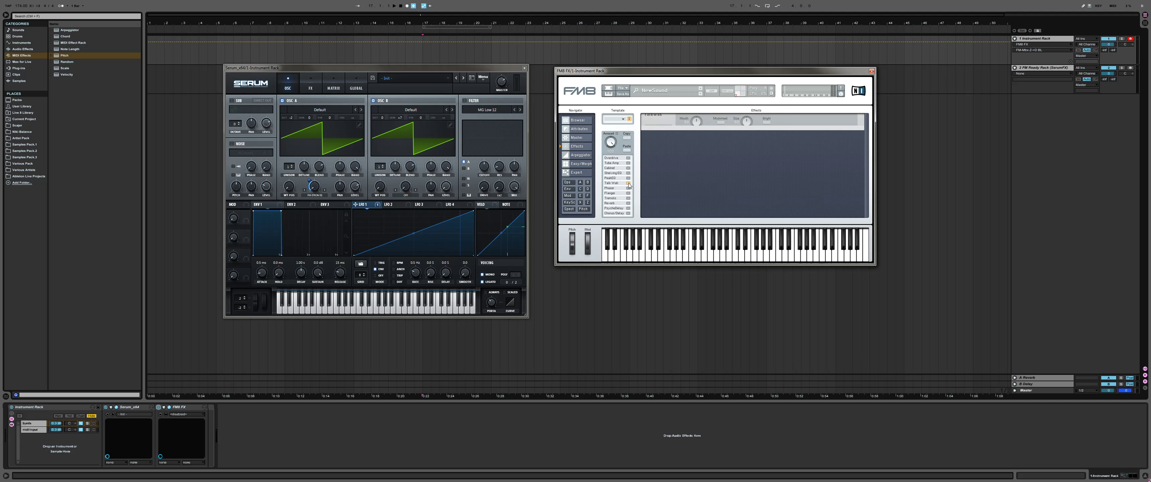
{"action": "left_click_drag", "start_coordinate": [697, 126], "coordinate": [696, 142]}
{"action": "left_click", "coordinate": [630, 184]}
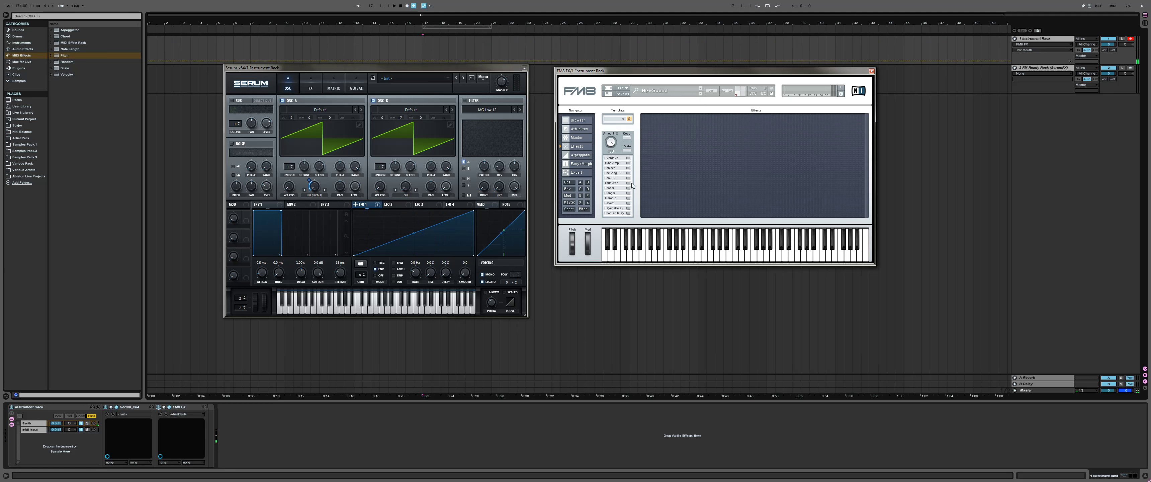
Look through FM8's expert editing pages, including the operator overview, key scaling and spectrum
{"action": "left_click", "coordinate": [589, 174]}
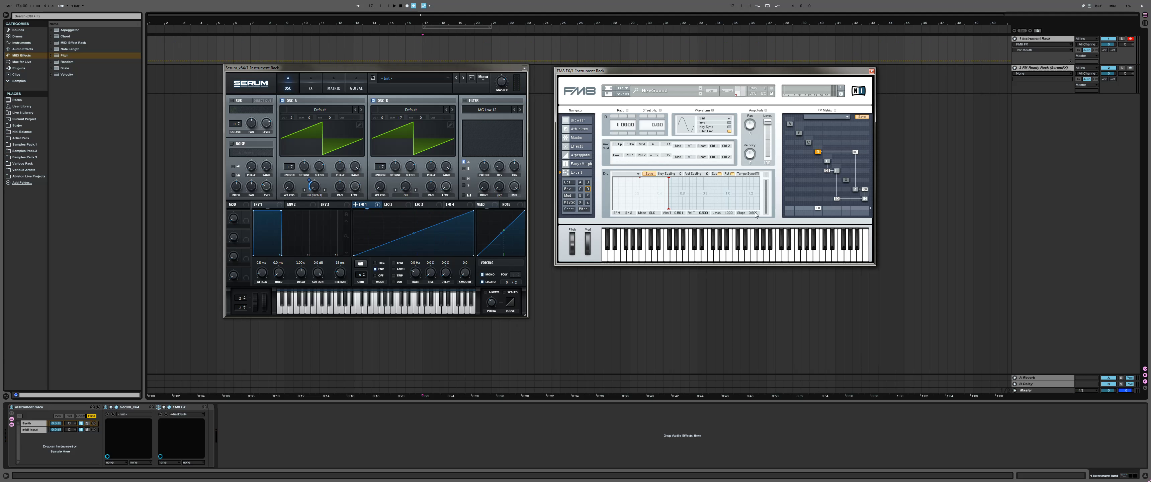
{"action": "left_click", "coordinate": [584, 209]}
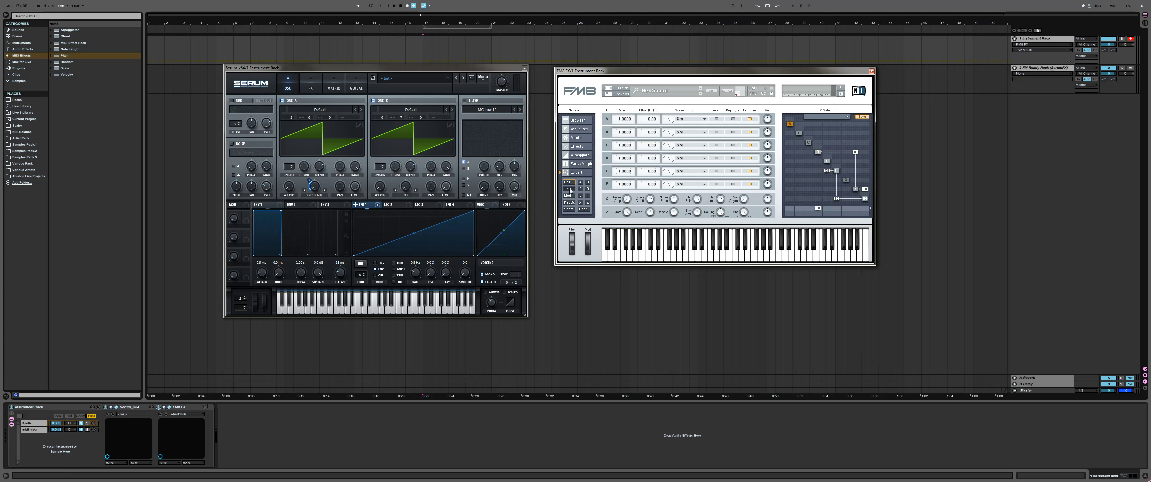
{"action": "left_click", "coordinate": [571, 197]}
{"action": "left_click", "coordinate": [569, 203]}
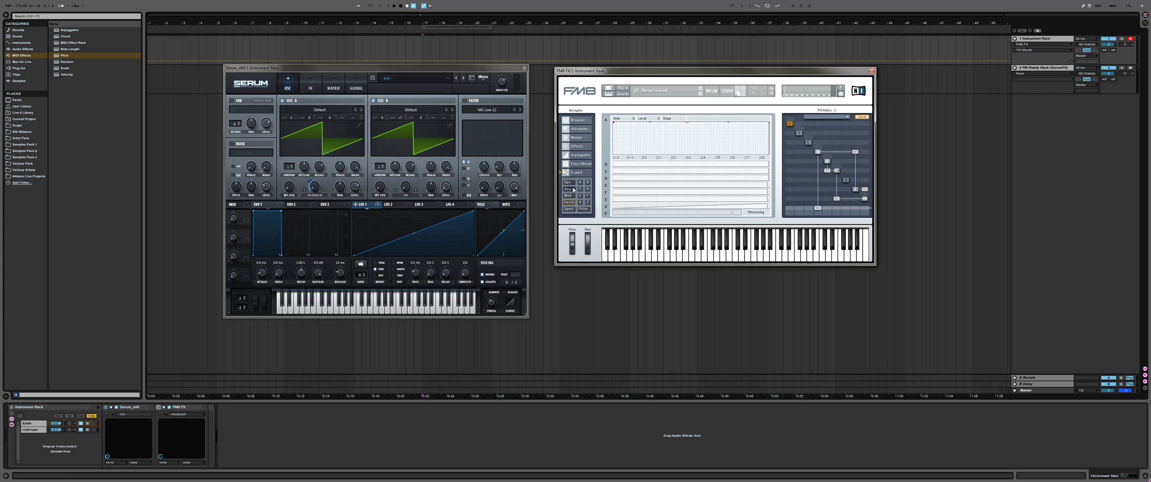
{"action": "left_click", "coordinate": [569, 184]}
{"action": "left_click", "coordinate": [571, 209]}
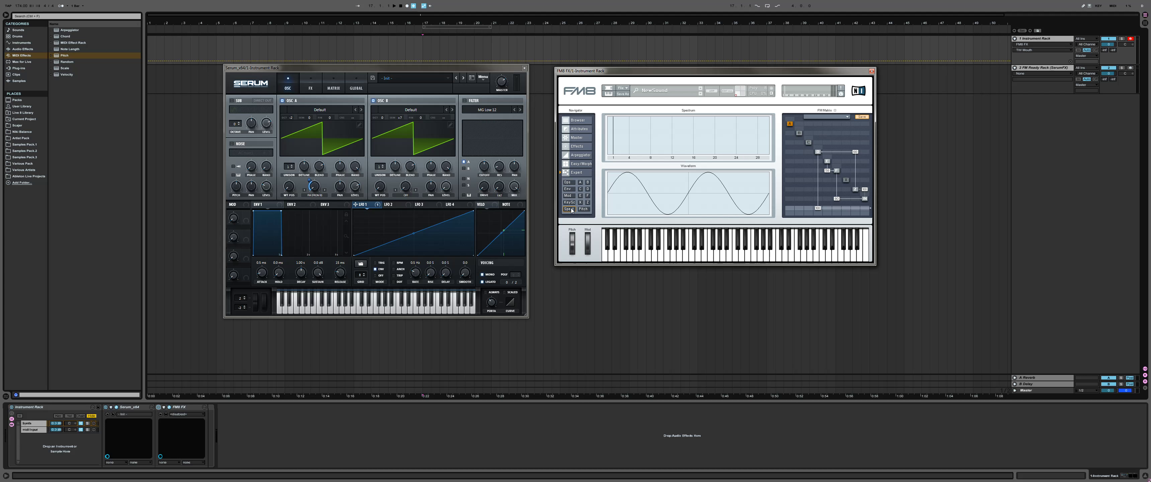
{"action": "left_click", "coordinate": [568, 182]}
Adjust the Brightness and Harmonic timbre controls in FM8's Easy/Morph settings
{"action": "left_click", "coordinate": [580, 163]}
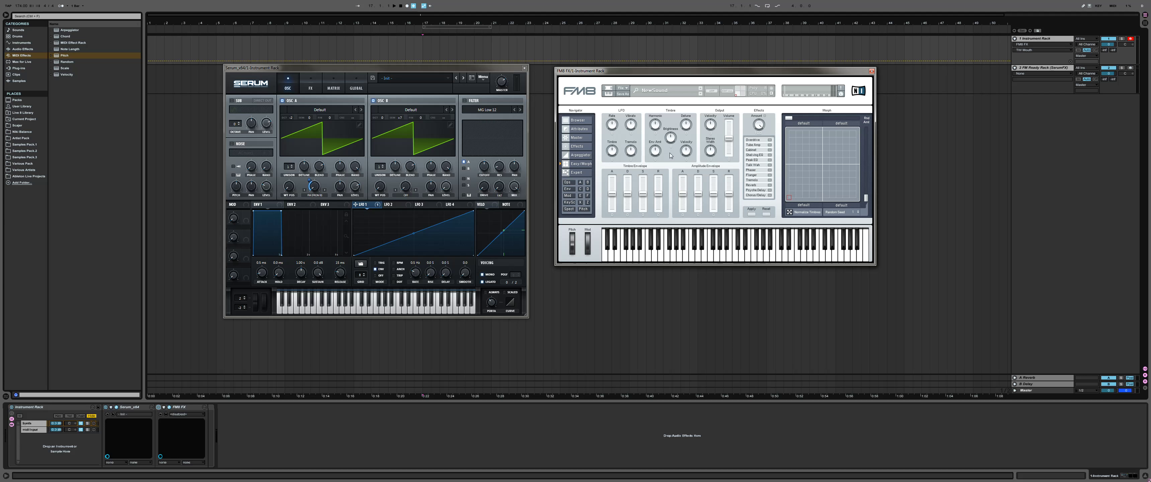
{"action": "left_click_drag", "start_coordinate": [671, 139], "coordinate": [679, 157]}
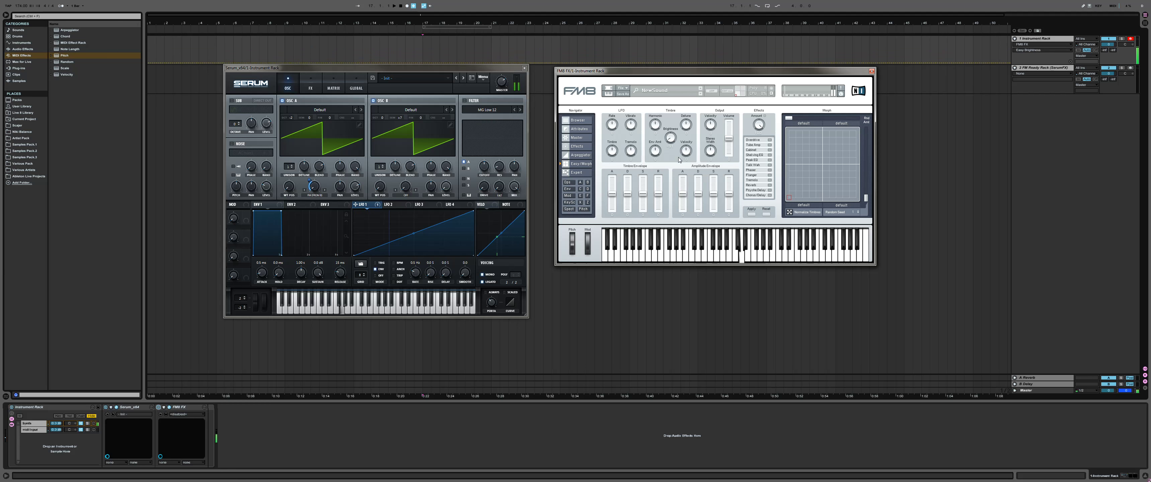
{"action": "mouse_move", "coordinate": [655, 125]}
{"action": "left_mouse_down"}
{"action": "mouse_move", "coordinate": [664, 110]}
{"action": "mouse_move", "coordinate": [657, 125]}
{"action": "left_mouse_up"}
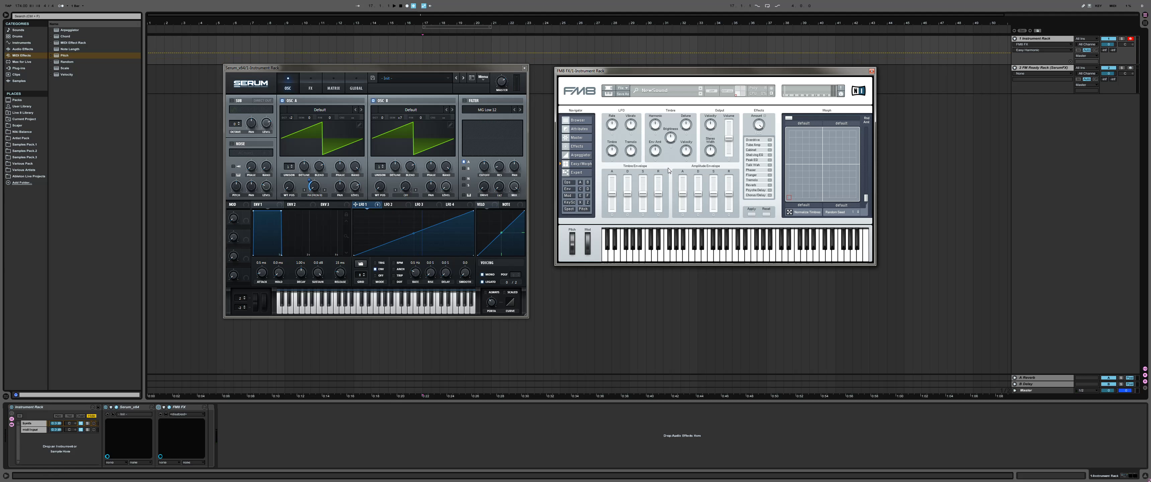
Select the Instrument Rack and close both the Serum and FM8 plug-in windows
{"action": "left_click_drag", "start_coordinate": [646, 71], "coordinate": [645, 76]}
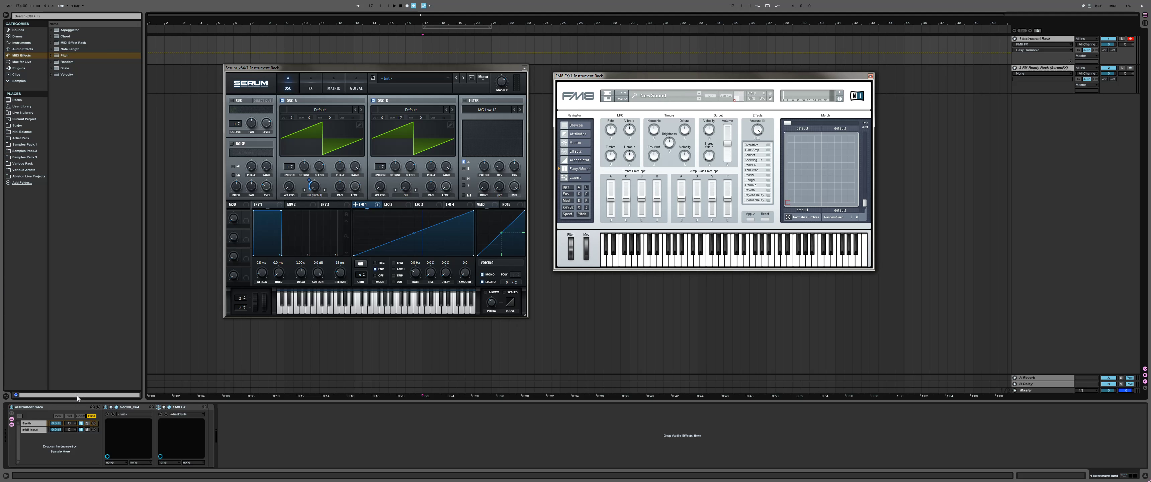
{"action": "left_click", "coordinate": [44, 407]}
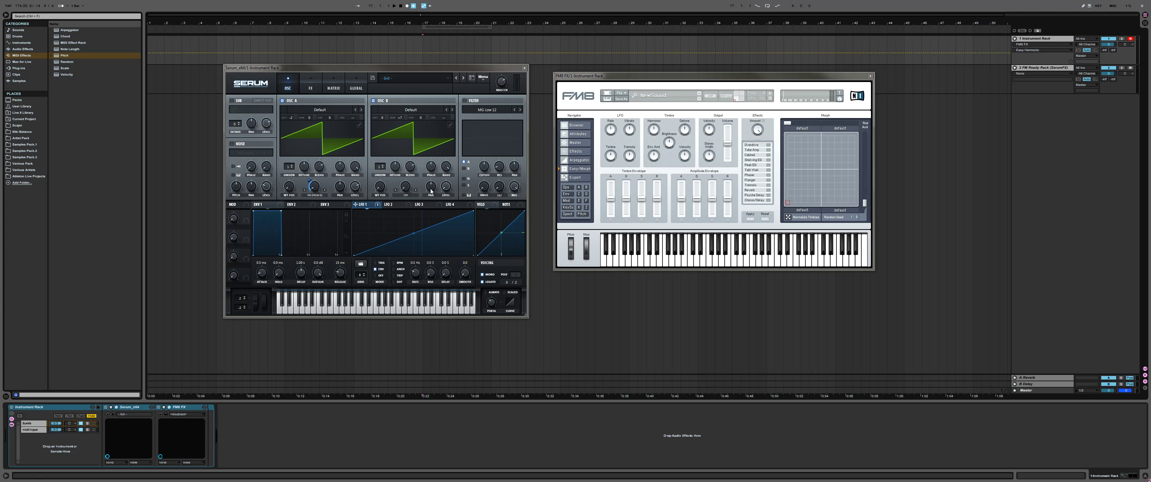
{"action": "left_click", "coordinate": [524, 67]}
{"action": "left_click", "coordinate": [870, 76]}
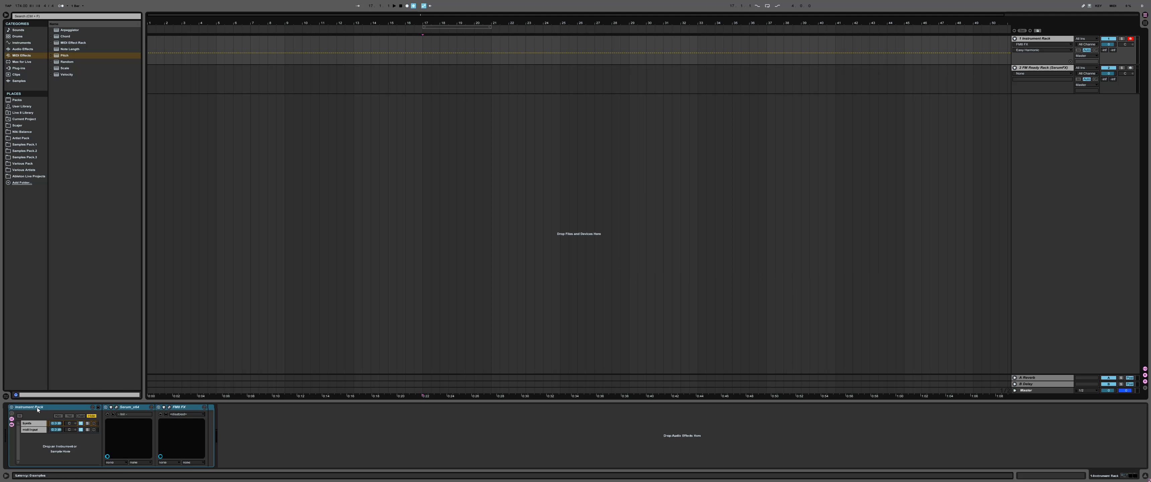
Unfold the FM Ready Rack (SerumFX) on the second track and insert Operator before SerumFX in its first chain
{"action": "left_click", "coordinate": [1068, 86]}
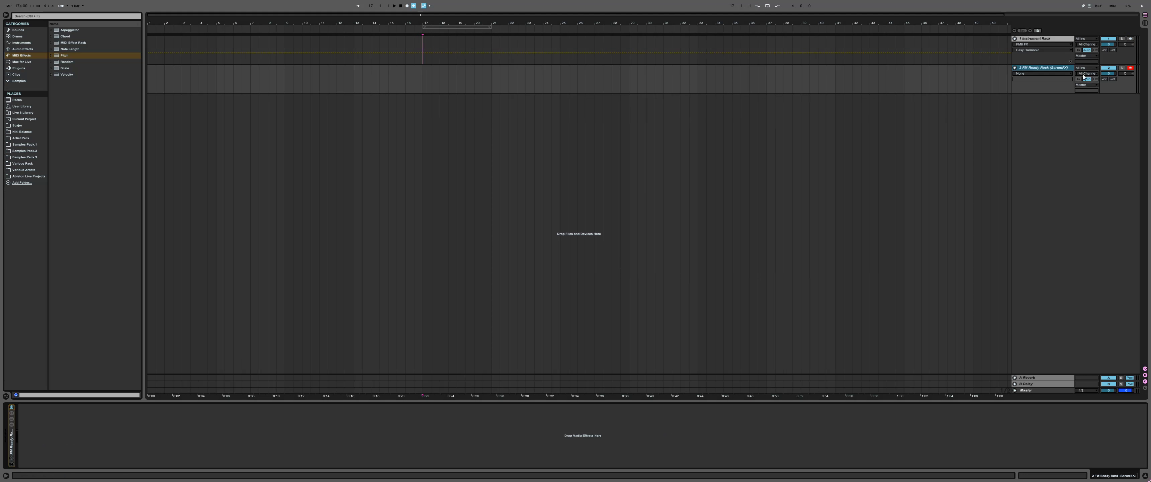
{"action": "double_click", "coordinate": [11, 441]}
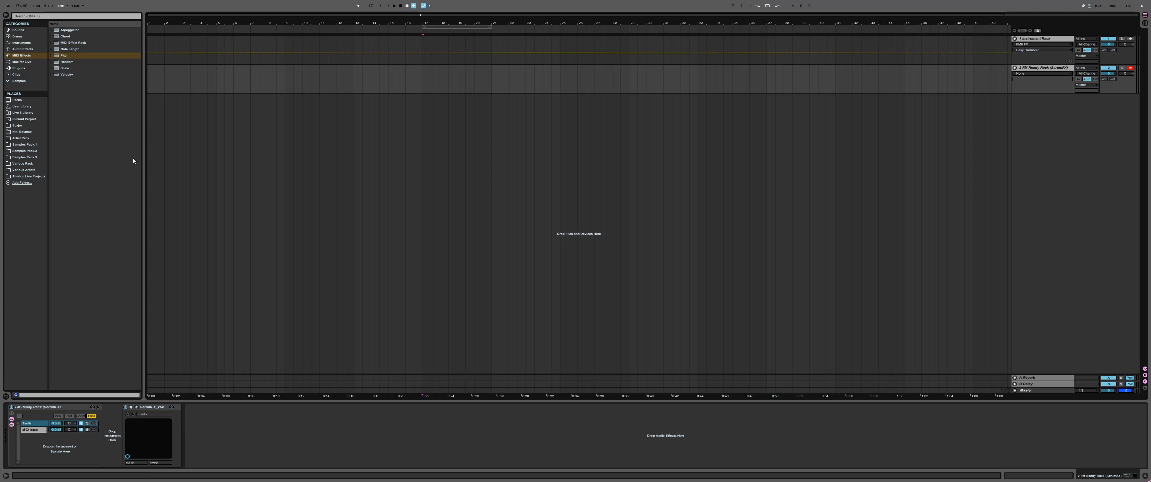
{"action": "left_click", "coordinate": [21, 43]}
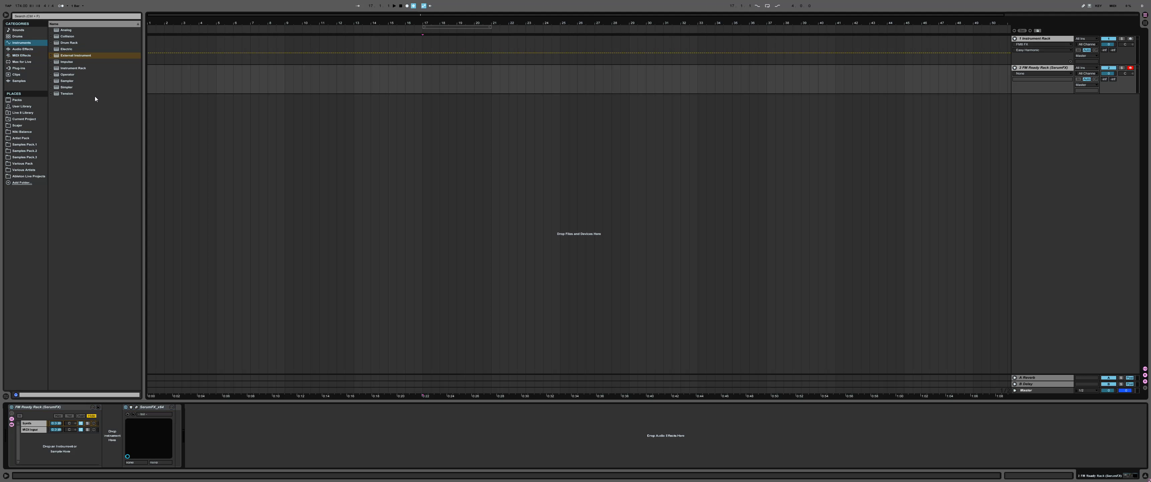
{"action": "left_click_drag", "start_coordinate": [67, 74], "coordinate": [126, 413]}
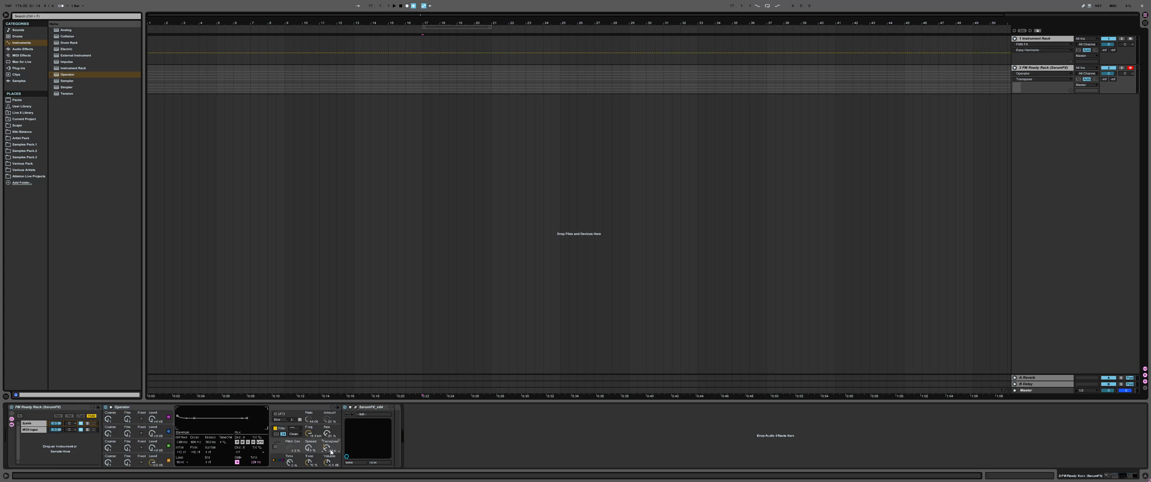
Show Operator's global settings and display the devices of the rack's MIDI input chain
{"action": "left_click", "coordinate": [280, 461]}
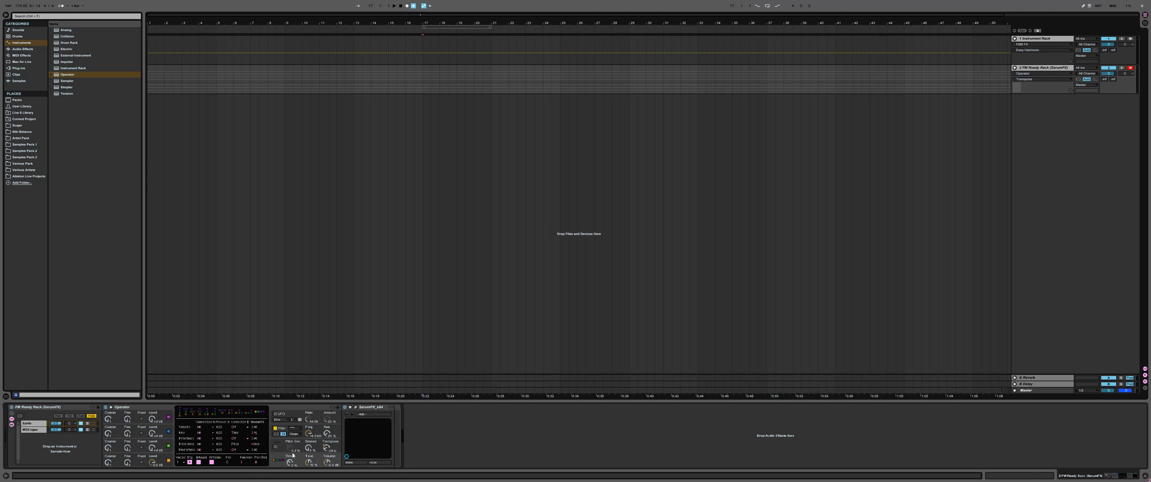
{"action": "left_click", "coordinate": [33, 429]}
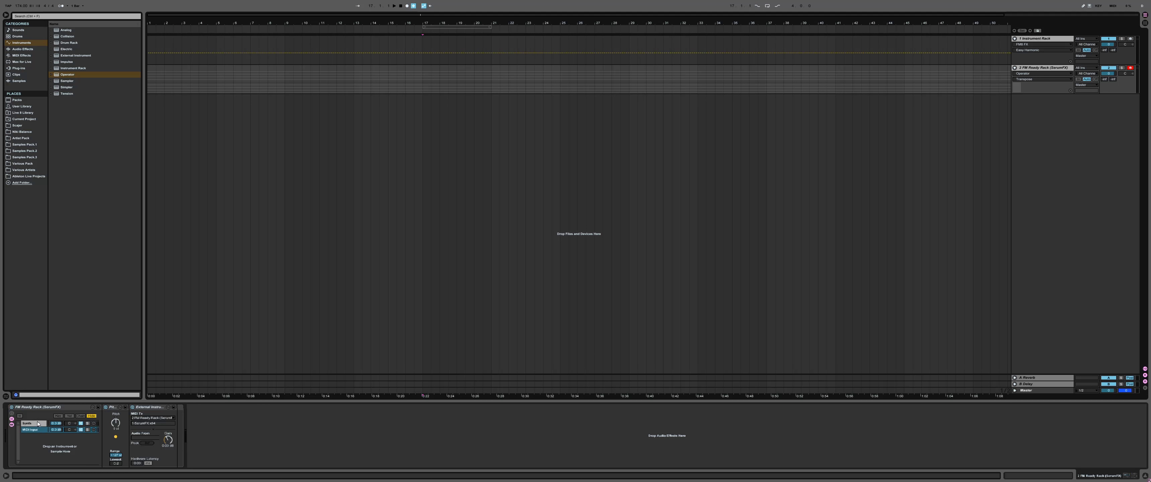
Display the rack's Synth chain, open its SerumFX plug-in window and reposition it over the arrangement
{"action": "left_click", "coordinate": [31, 423]}
{"action": "left_click", "coordinate": [355, 407]}
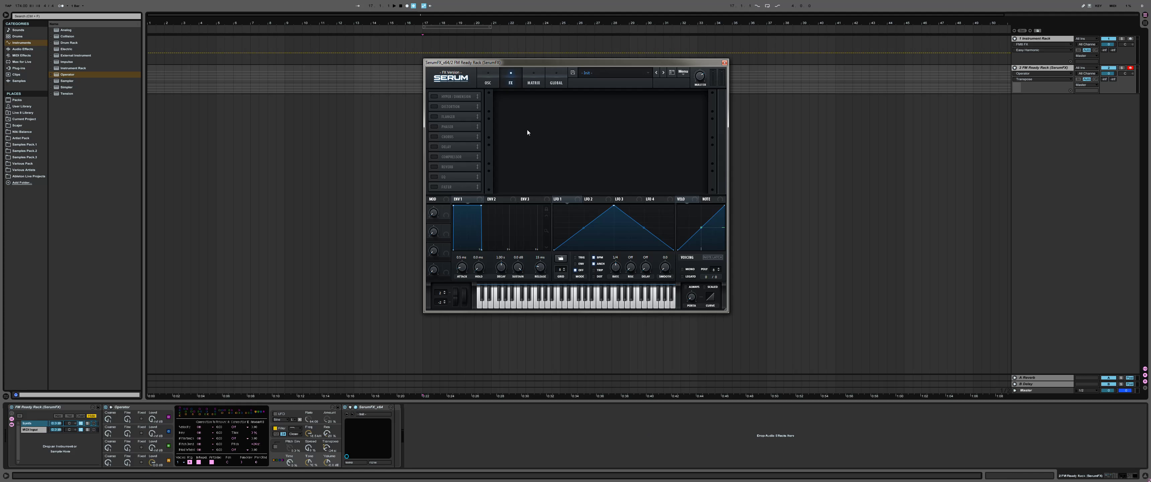
{"action": "left_click_drag", "start_coordinate": [561, 63], "coordinate": [566, 83]}
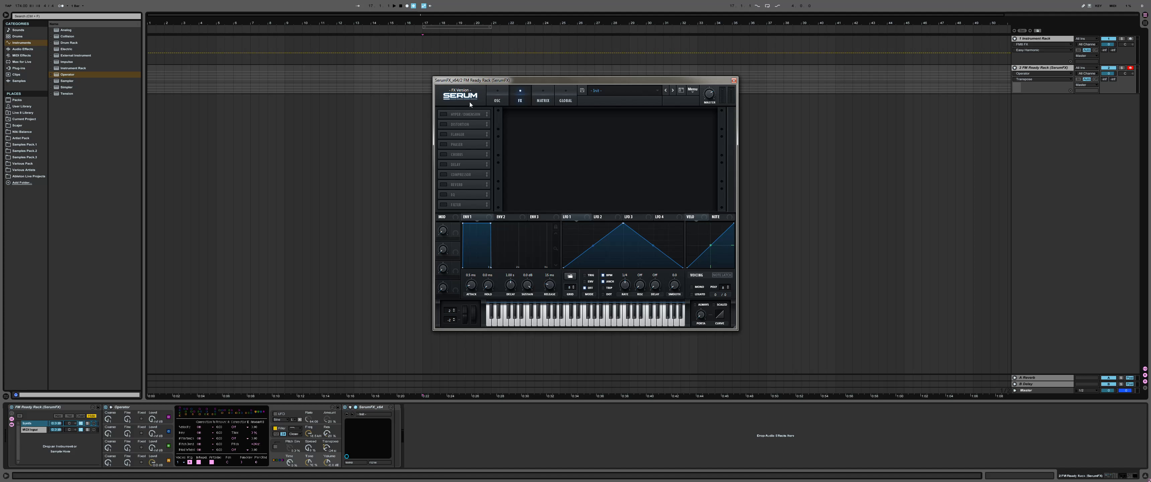
{"action": "left_click_drag", "start_coordinate": [478, 85], "coordinate": [470, 84]}
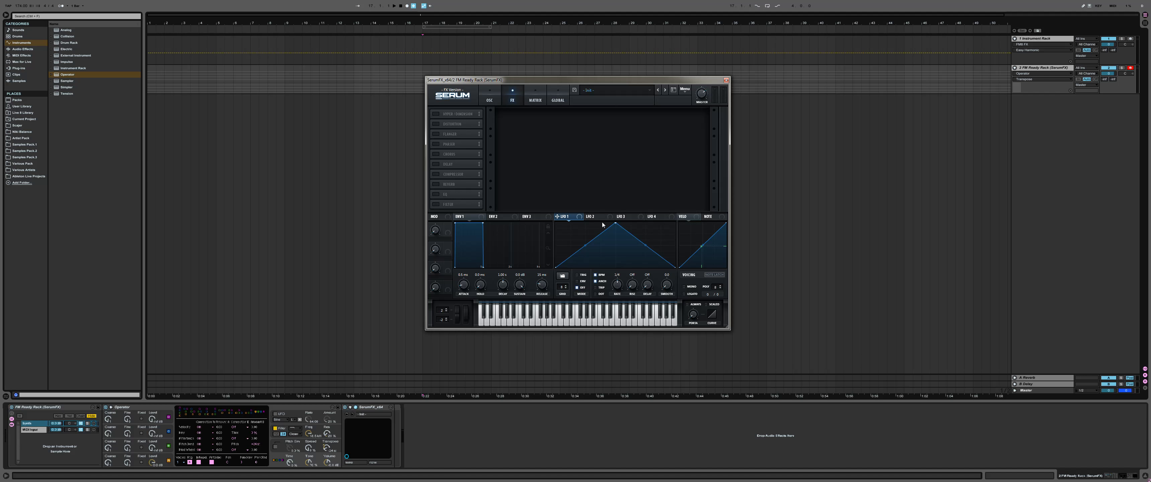
Examine the devices in the FM Ready Rack's Synth and MIDI input chains, alternating between the two
{"action": "left_click", "coordinate": [74, 419]}
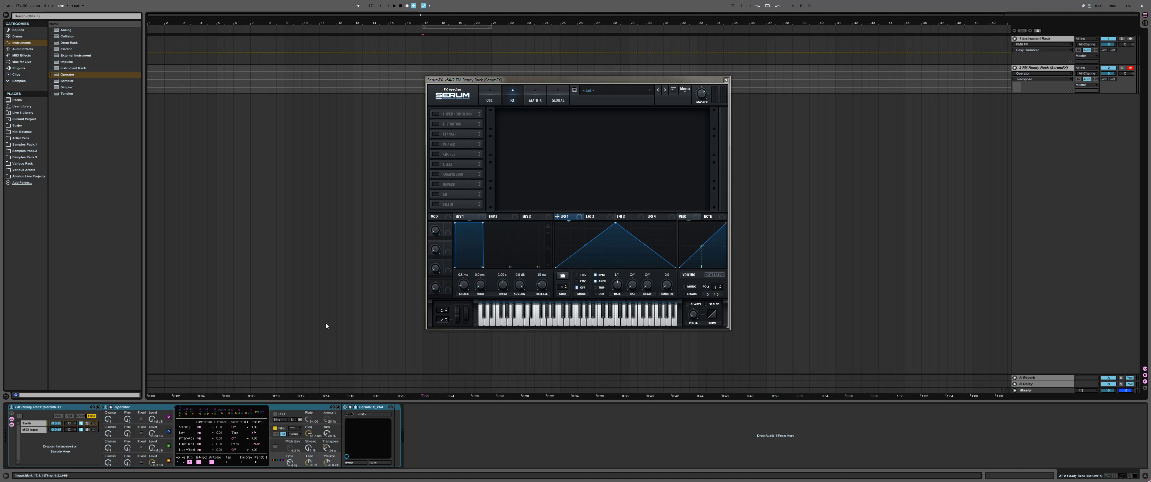
{"action": "left_click", "coordinate": [516, 429]}
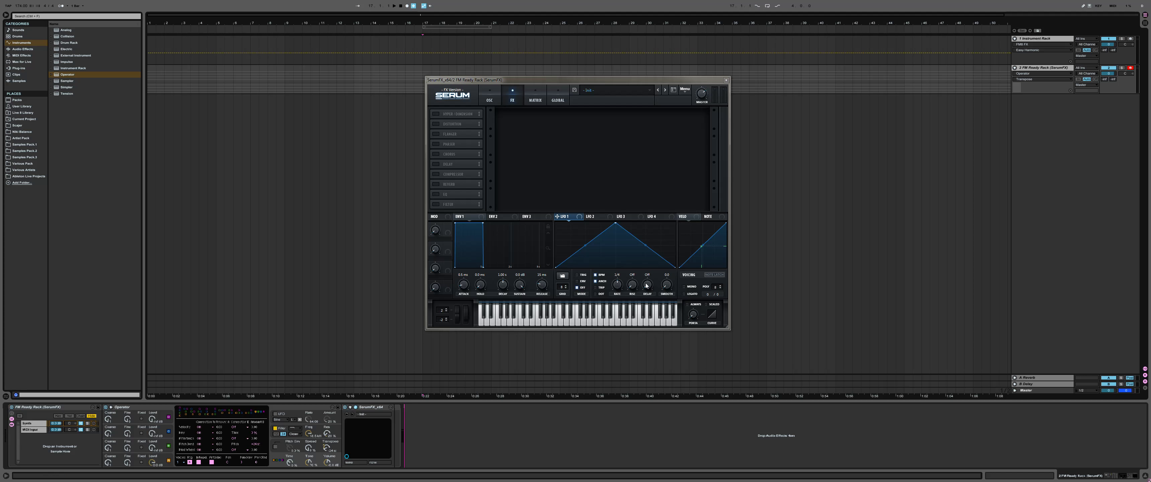
{"action": "left_click", "coordinate": [351, 407]}
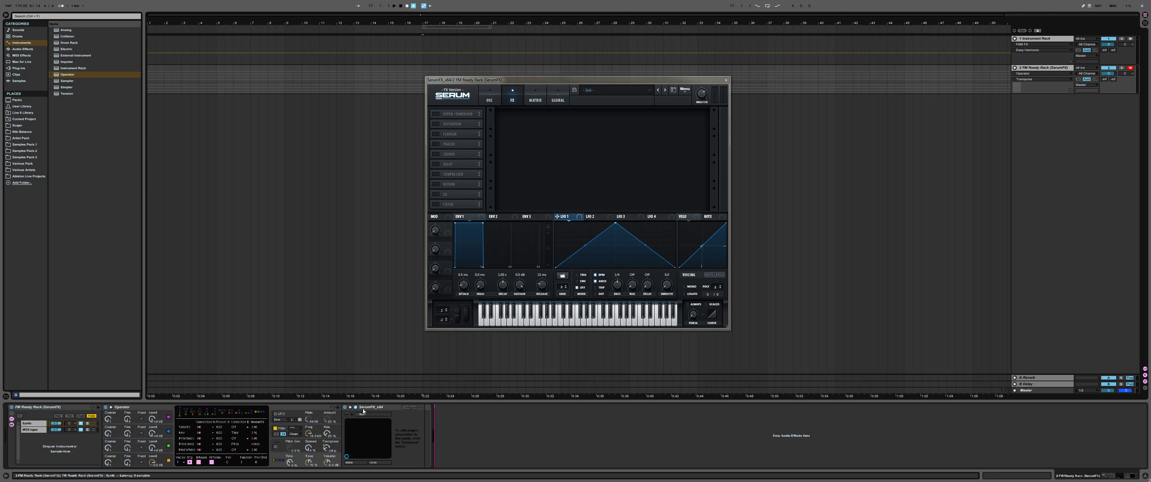
{"action": "left_click", "coordinate": [350, 407]}
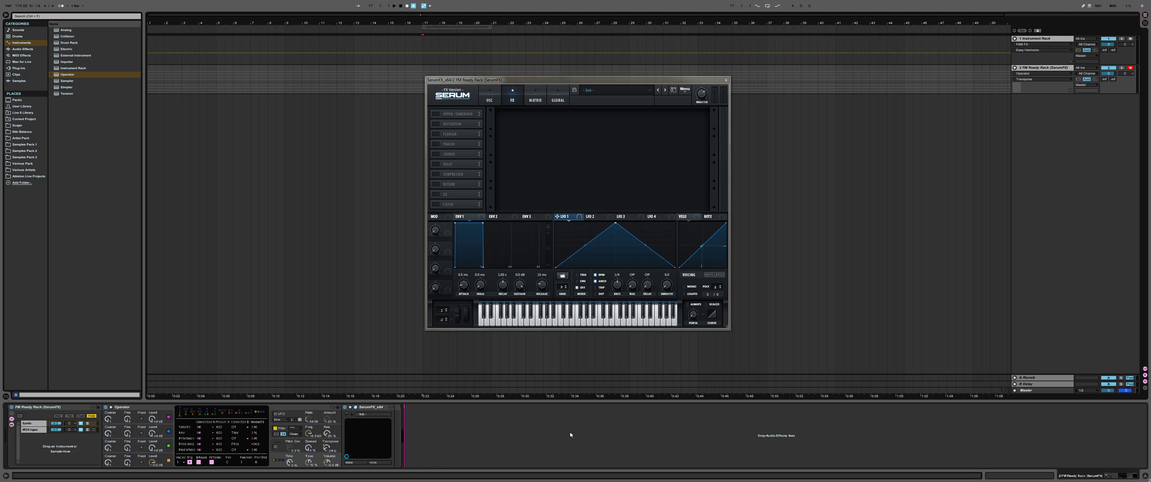
{"action": "left_click", "coordinate": [53, 407]}
{"action": "left_click", "coordinate": [36, 423]}
{"action": "left_click", "coordinate": [35, 429]}
{"action": "left_click", "coordinate": [37, 423]}
{"action": "left_click", "coordinate": [32, 430]}
{"action": "left_click", "coordinate": [32, 423]}
{"action": "left_click", "coordinate": [32, 429]}
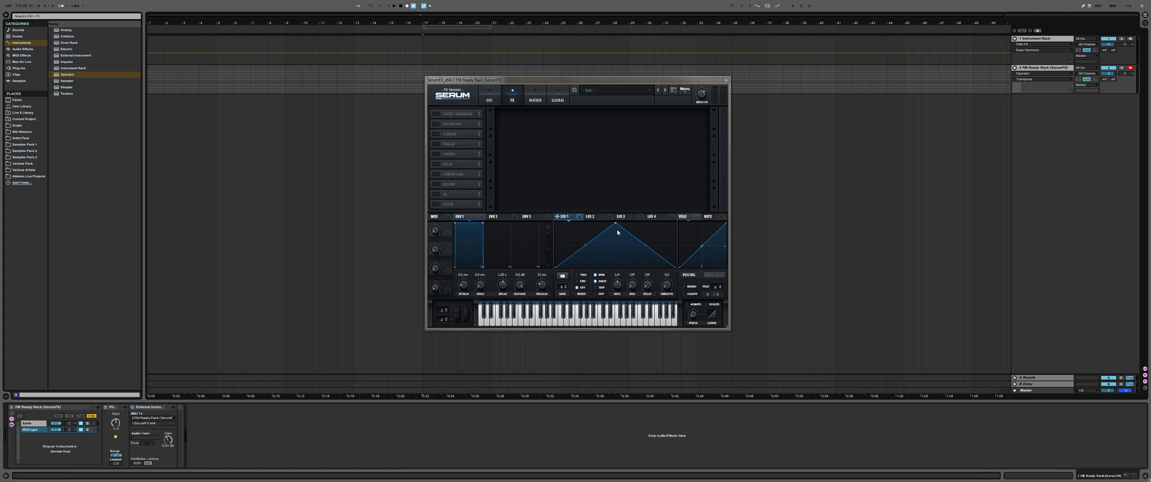
{"action": "left_click_drag", "start_coordinate": [568, 80], "coordinate": [557, 95]}
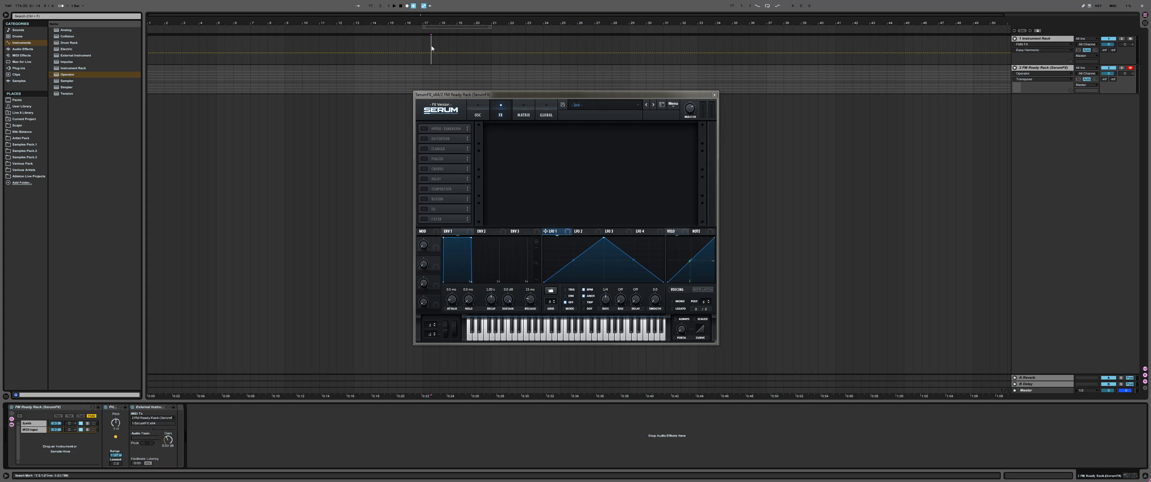
{"action": "left_click", "coordinate": [421, 47]}
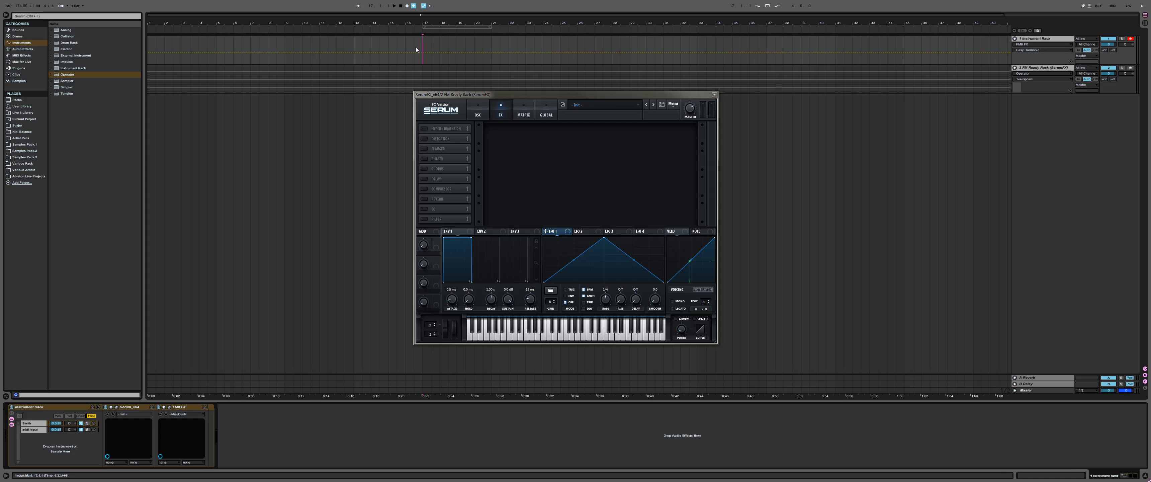
{"action": "left_click", "coordinate": [403, 79]}
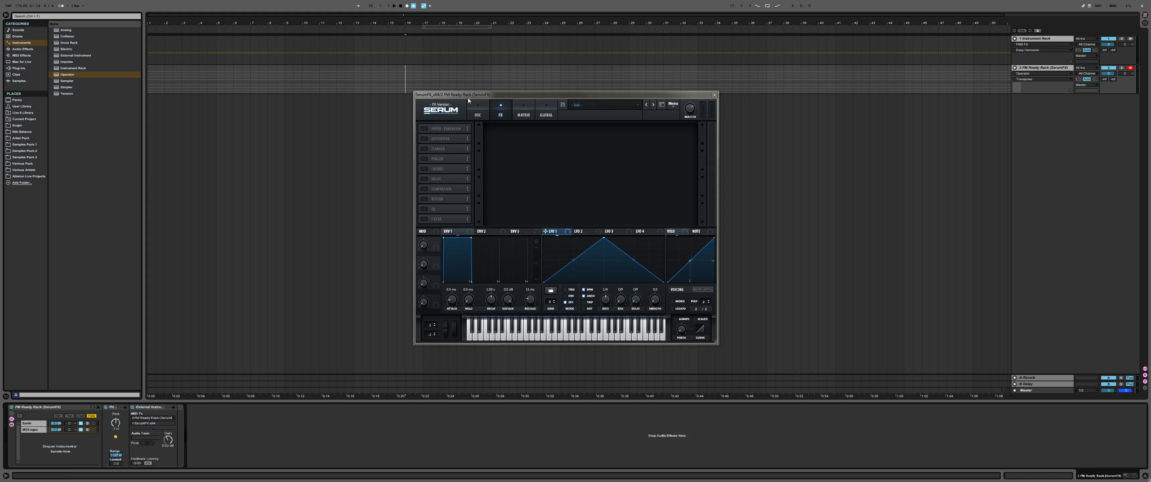
{"action": "left_click_drag", "start_coordinate": [467, 96], "coordinate": [519, 91]}
Return to the rack's Synth chain and enable the Distortion effect in SerumFX
{"action": "left_click", "coordinate": [42, 430]}
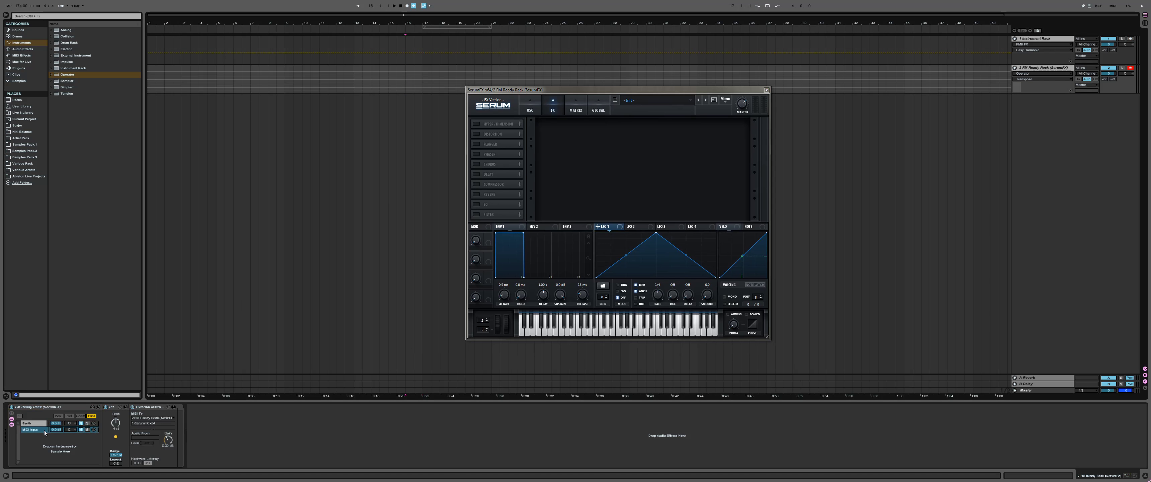
{"action": "left_click", "coordinate": [83, 423]}
{"action": "left_click", "coordinate": [373, 407]}
{"action": "left_click", "coordinate": [583, 328]}
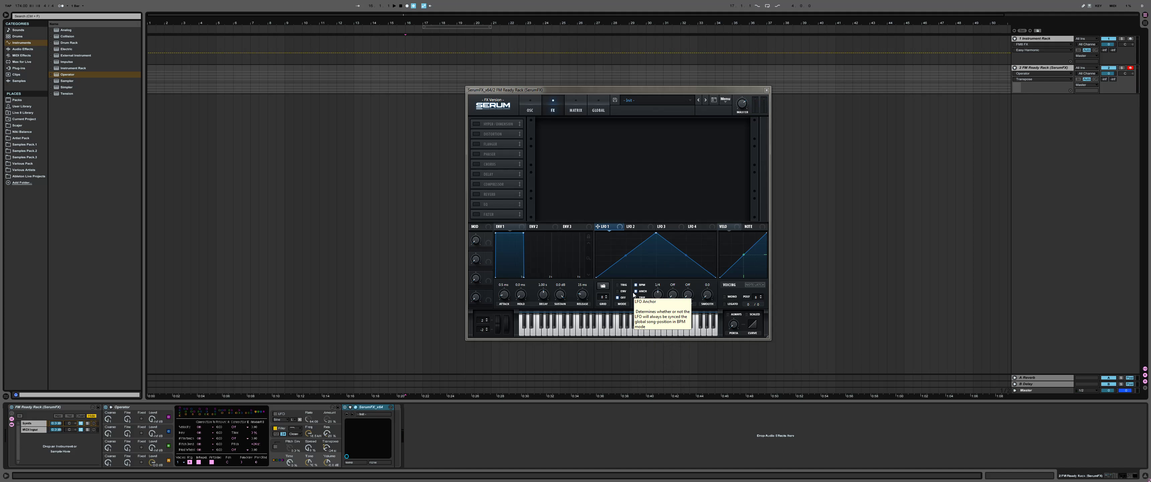
{"action": "left_click", "coordinate": [481, 136]}
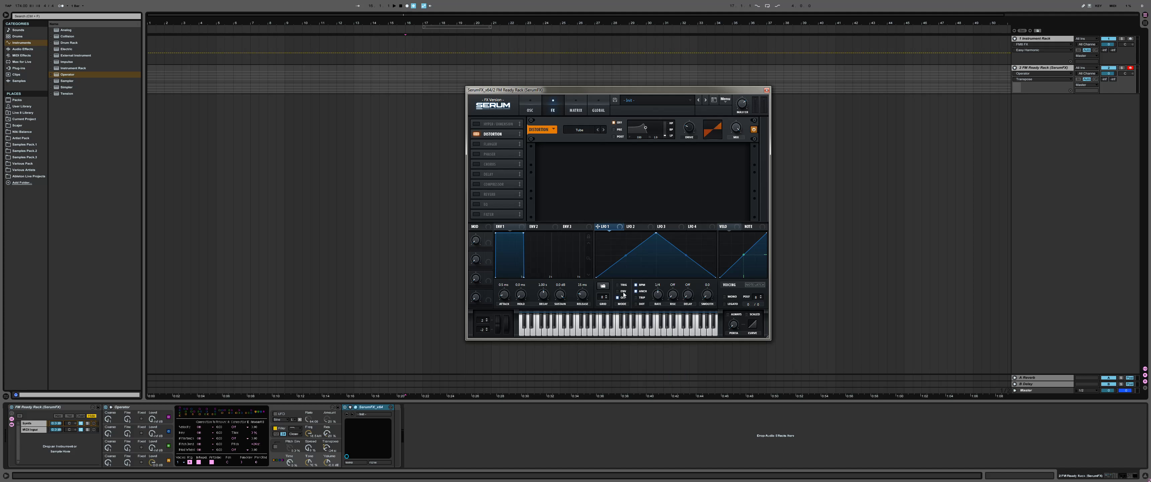
Turn off BPM and Anchor for SerumFX's LFO 1, assign it to the distortion Drive, set it to Trig mode and adjust its rate
{"action": "left_click", "coordinate": [640, 291]}
{"action": "left_click", "coordinate": [639, 286]}
{"action": "left_click_drag", "start_coordinate": [661, 299], "coordinate": [655, 311]}
{"action": "left_click_drag", "start_coordinate": [615, 227], "coordinate": [694, 130]}
{"action": "left_click", "coordinate": [618, 285]}
{"action": "left_click_drag", "start_coordinate": [664, 296], "coordinate": [666, 292]}
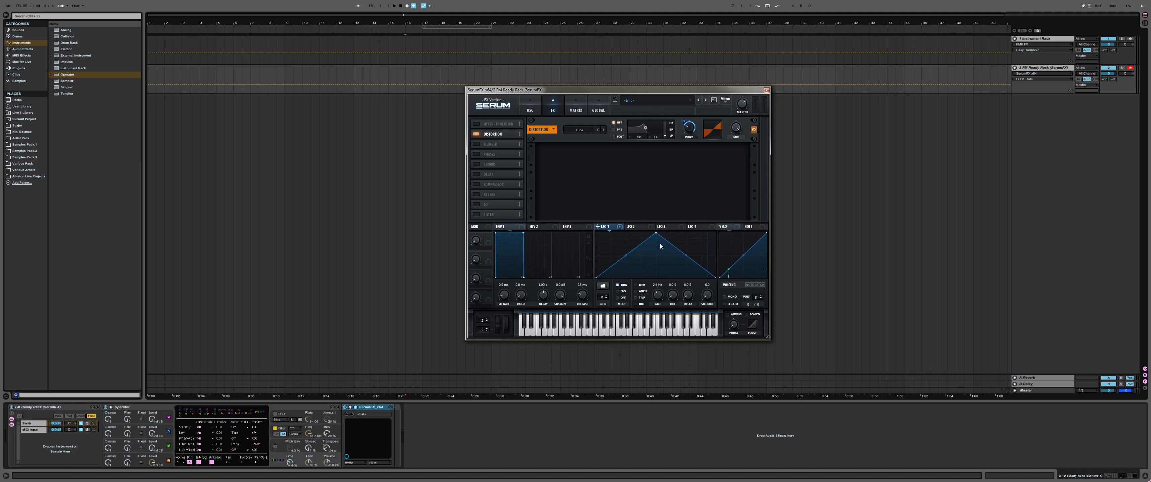
Turn on Note Latch in SerumFX and deactivate the External Instrument in the rack's MIDI input chain
{"action": "left_click", "coordinate": [764, 285]}
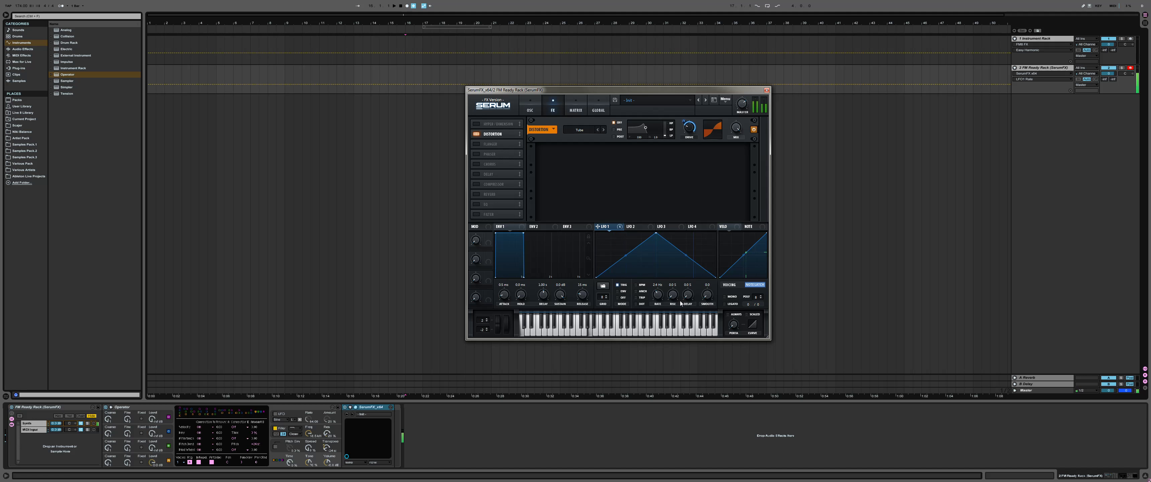
{"action": "left_click", "coordinate": [35, 423]}
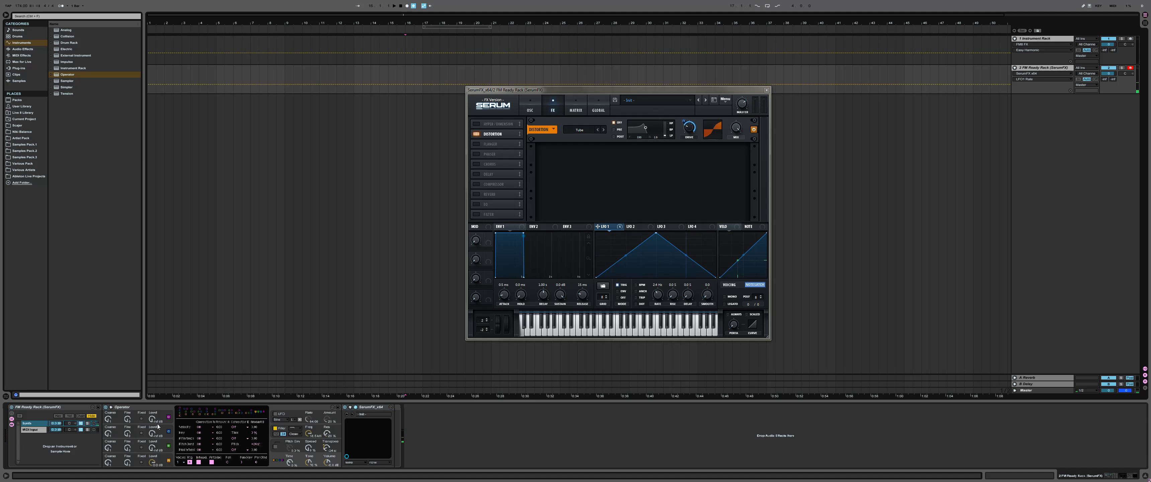
{"action": "left_click", "coordinate": [32, 430]}
{"action": "left_click", "coordinate": [132, 407]}
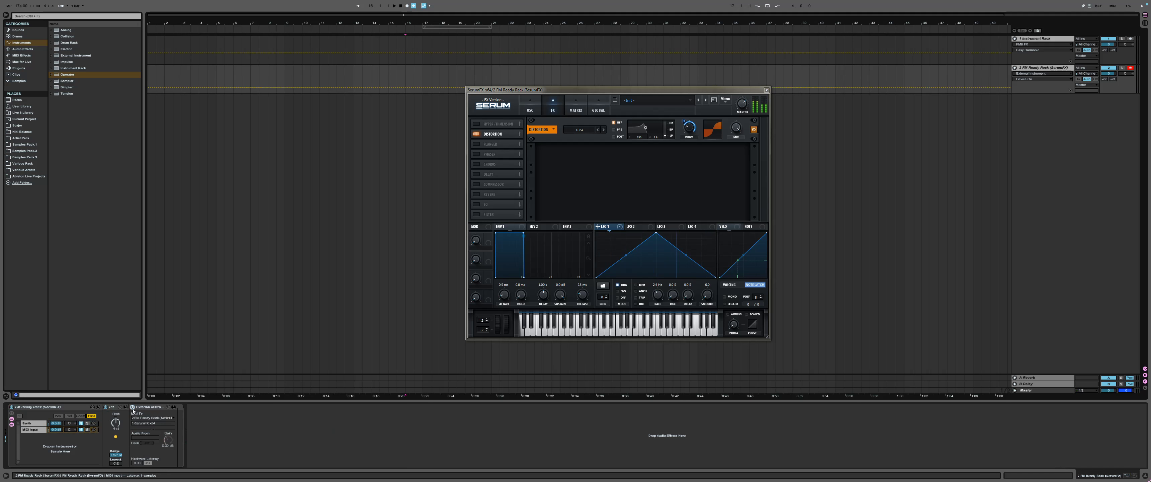
Reactivate the External Instrument in the MIDI input chain and turn off Note Latch in SerumFX
{"action": "left_click", "coordinate": [34, 424]}
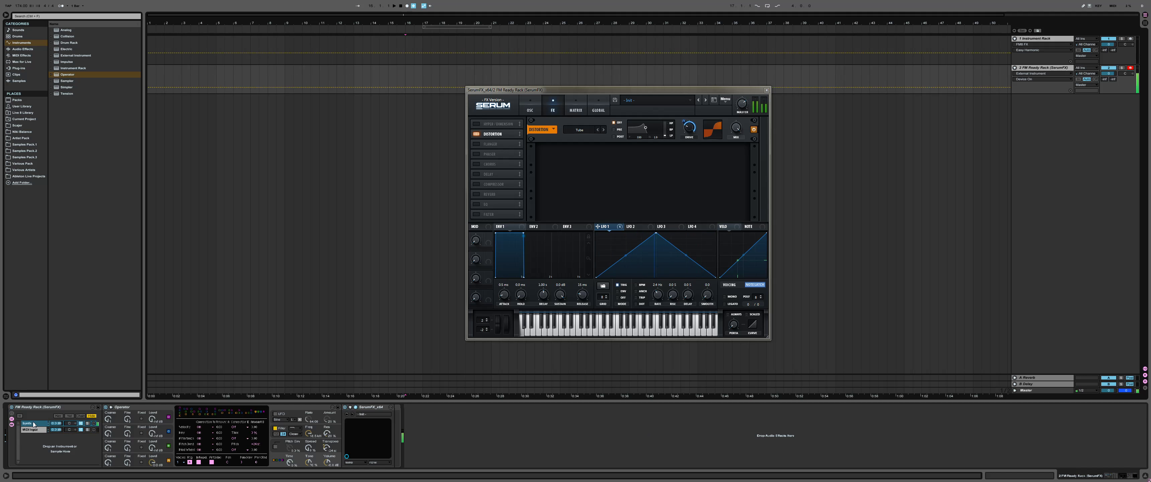
{"action": "left_click", "coordinate": [39, 431]}
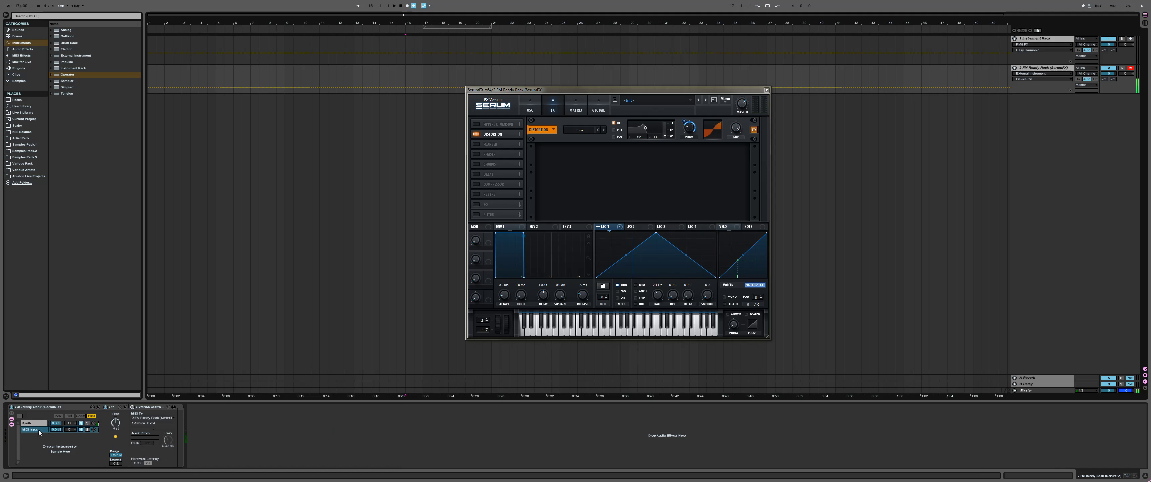
{"action": "left_click", "coordinate": [133, 407]}
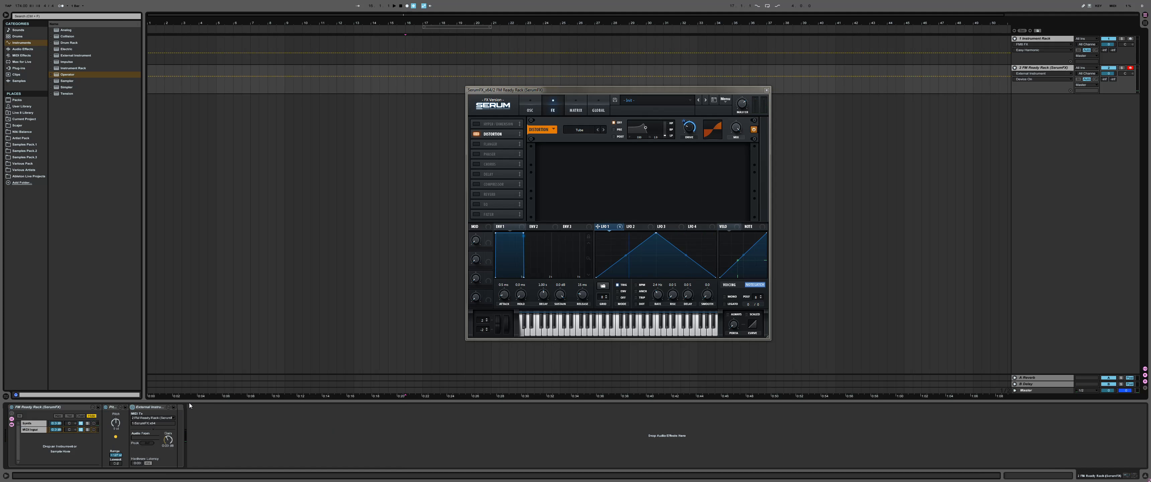
{"action": "left_click", "coordinate": [46, 421]}
{"action": "left_click", "coordinate": [757, 286]}
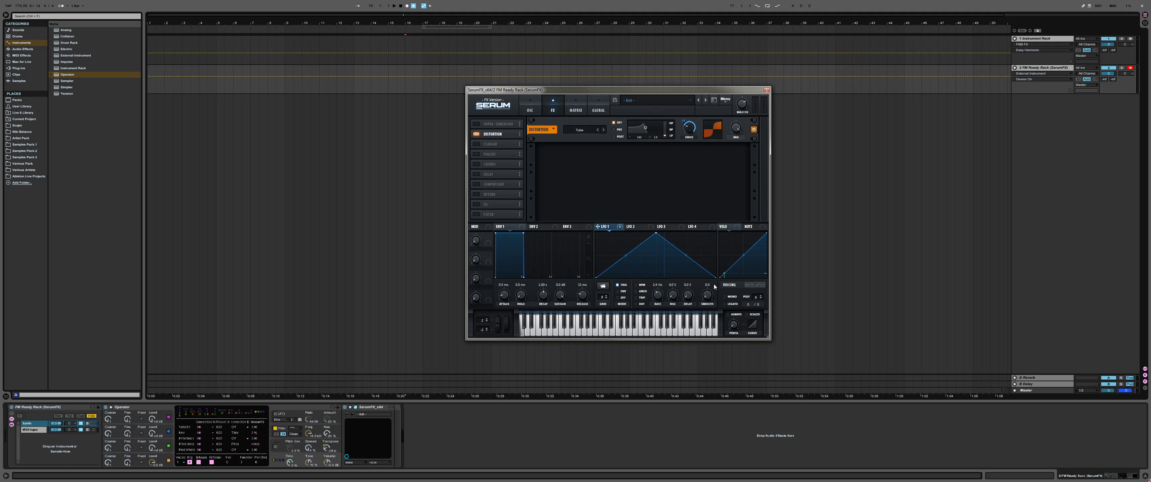
Review the External Instrument's MIDI To track and destination options in the MIDI input chain, keeping the FM Ready Rack (SerumFX) track
{"action": "left_click_drag", "start_coordinate": [692, 88], "coordinate": [672, 80]}
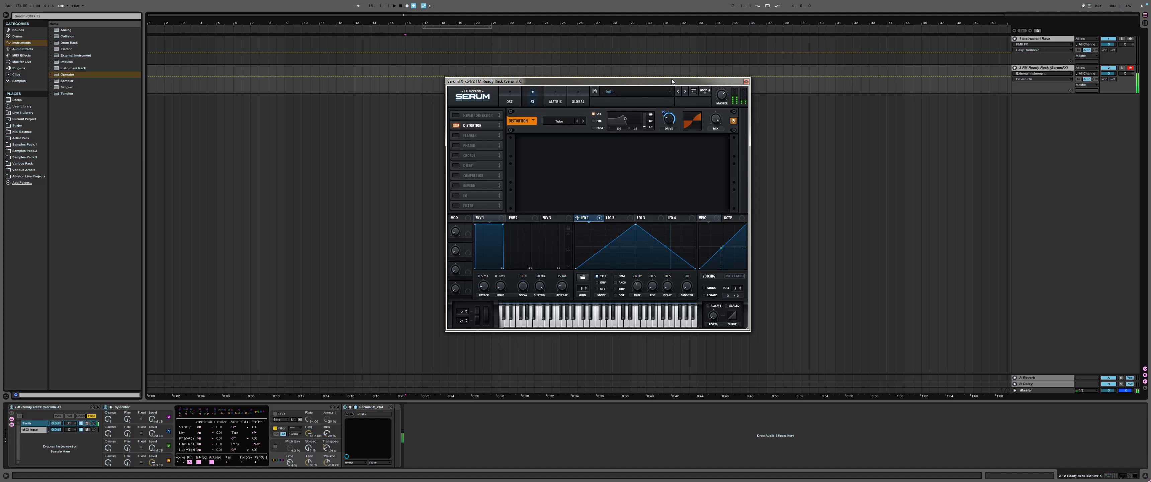
{"action": "left_click", "coordinate": [35, 431]}
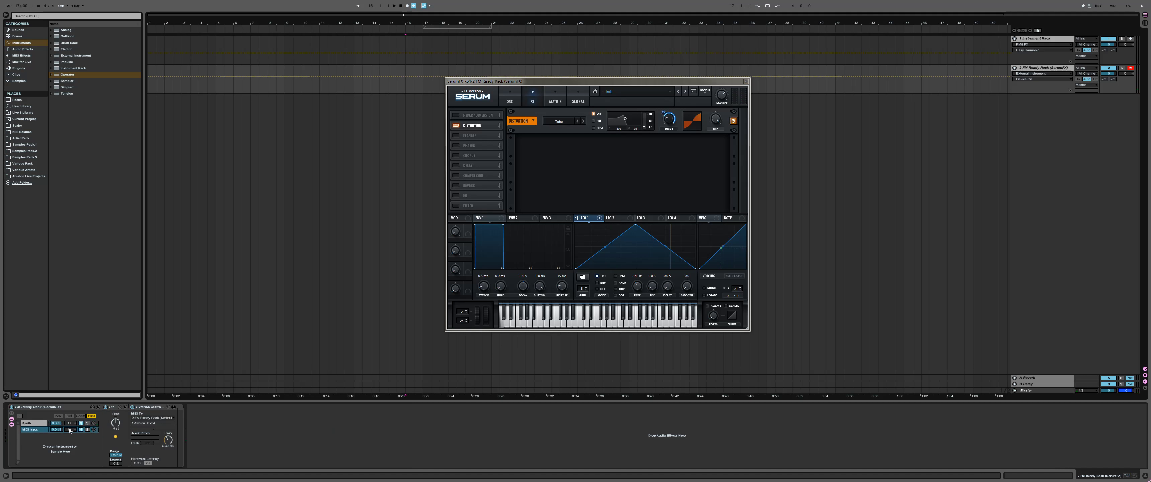
{"action": "left_click", "coordinate": [168, 418]}
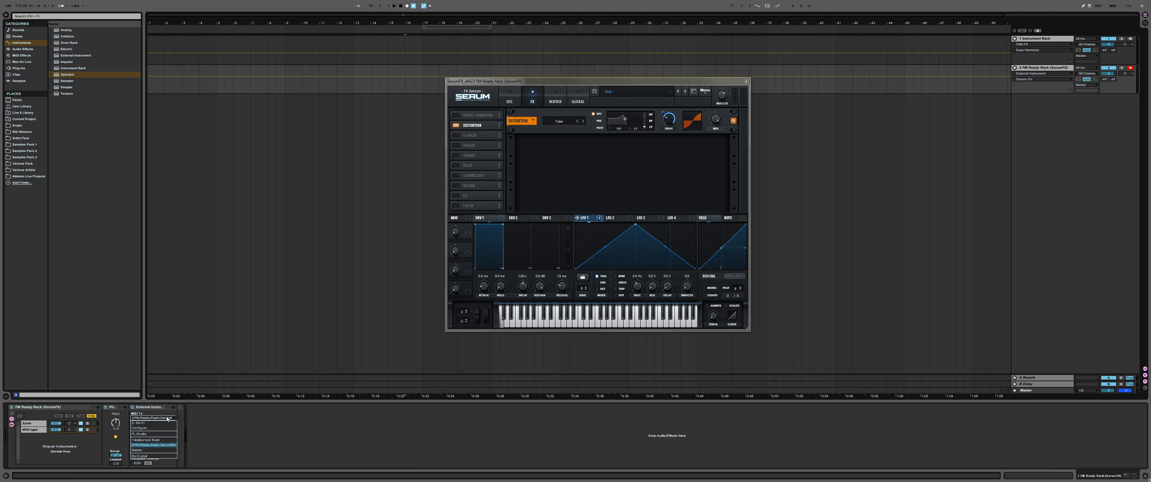
{"action": "left_click", "coordinate": [163, 445]}
{"action": "left_click", "coordinate": [150, 424]}
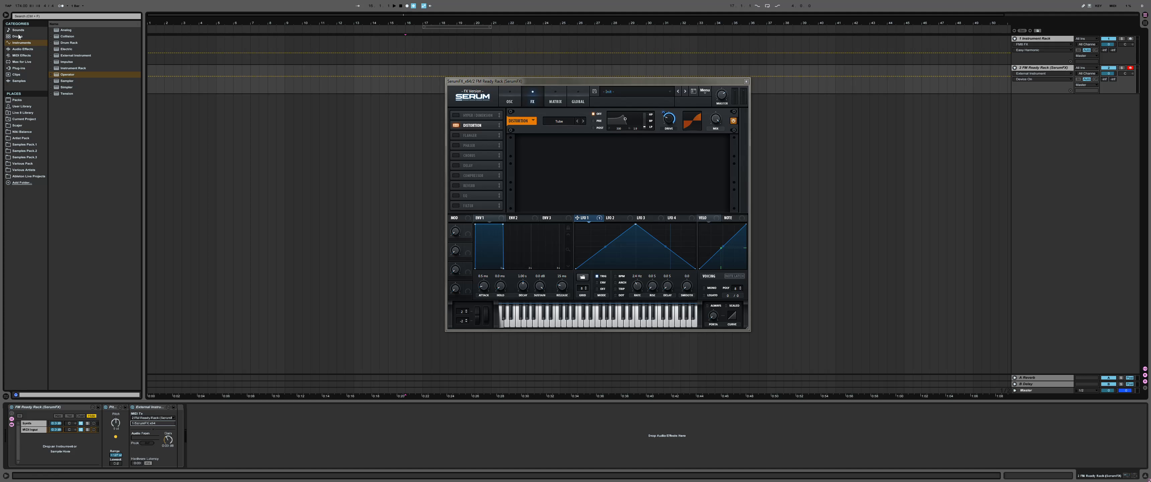
Add the Native Instruments FM8 FX plug-in to the FM Ready Rack's Synth chain after SerumFX
{"action": "left_click", "coordinate": [20, 68]}
{"action": "left_click", "coordinate": [51, 216]}
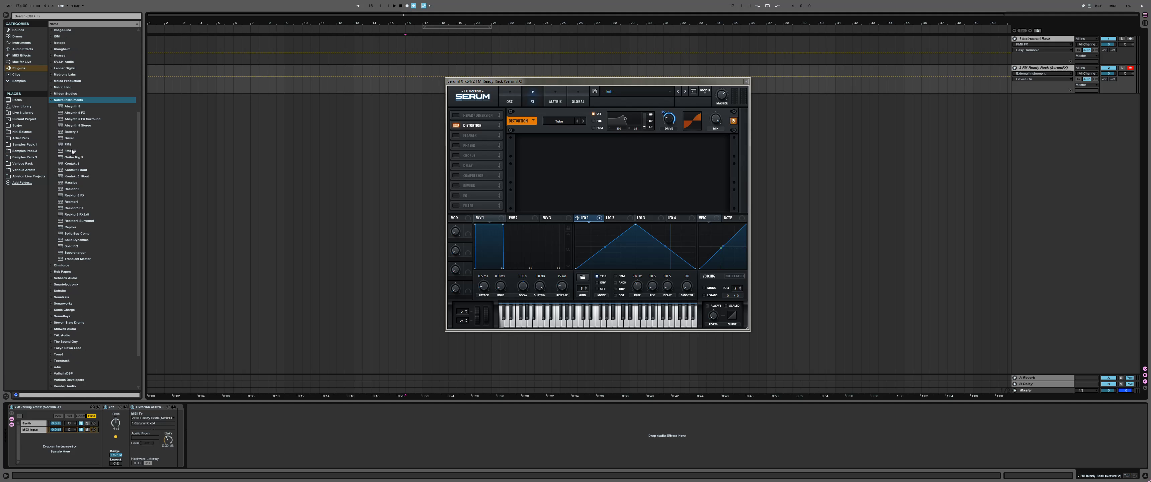
{"action": "left_click_drag", "start_coordinate": [68, 154], "coordinate": [40, 423]}
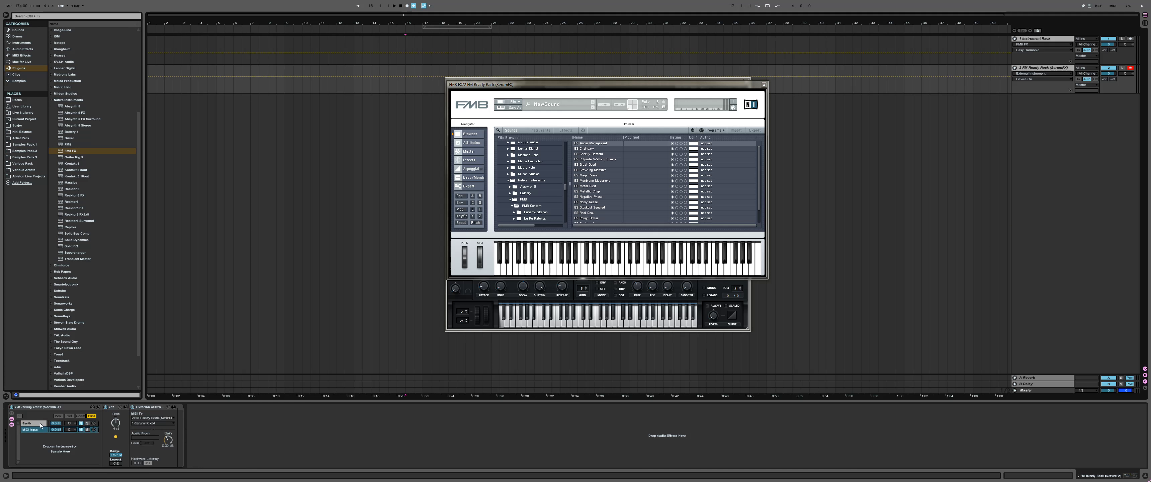
Keep SerumFX as the External Instrument's MIDI destination and arrange the SerumFX and FM8 FX windows side by side
{"action": "left_click", "coordinate": [159, 423]}
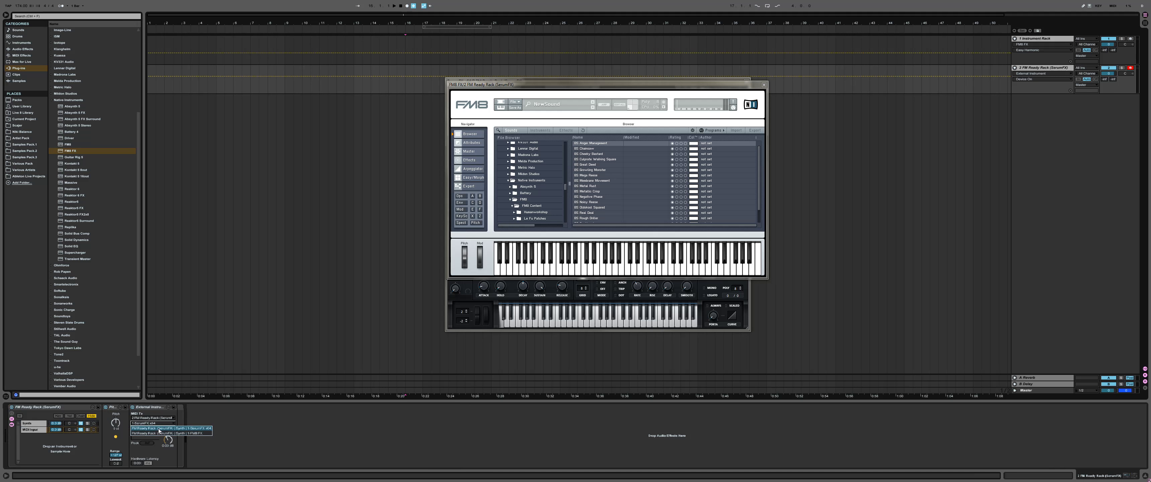
{"action": "left_click", "coordinate": [160, 430]}
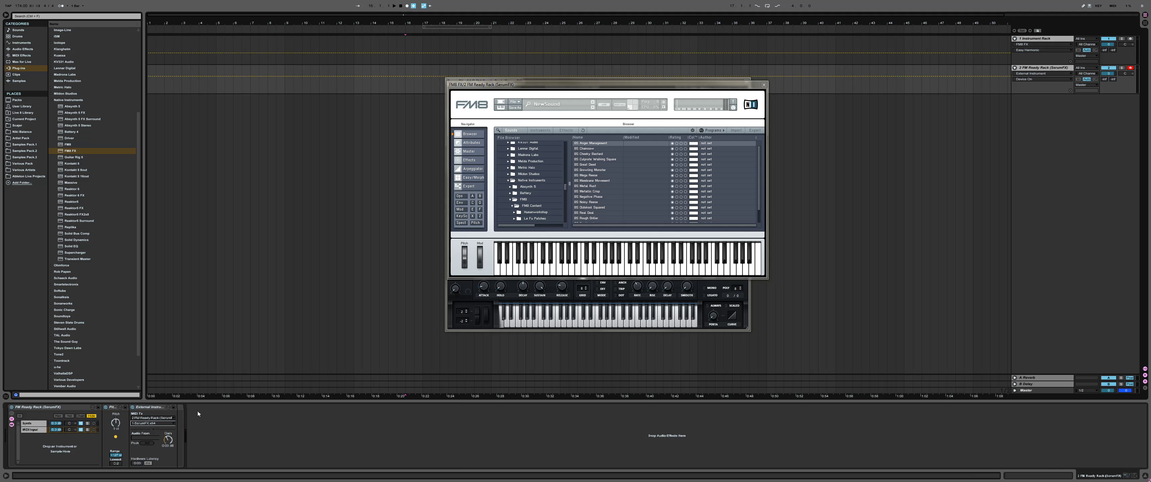
{"action": "left_click", "coordinate": [179, 424]}
{"action": "left_click_drag", "start_coordinate": [540, 86], "coordinate": [795, 98]}
{"action": "left_click_drag", "start_coordinate": [632, 84], "coordinate": [473, 92]}
{"action": "left_click_drag", "start_coordinate": [725, 90], "coordinate": [627, 93]}
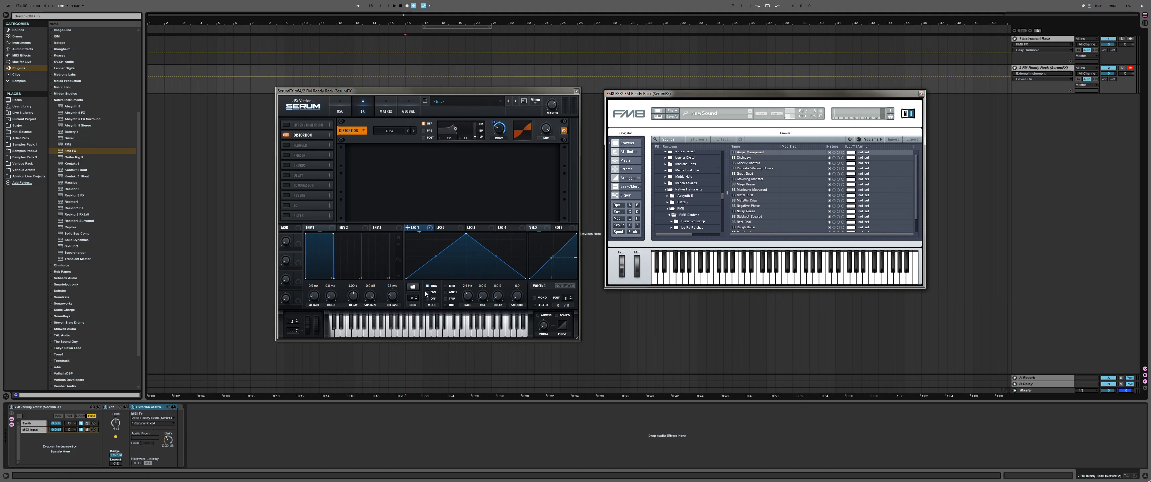
Check the Synth chain's devices and duplicate the rack's MIDI input chain
{"action": "left_click", "coordinate": [27, 423]}
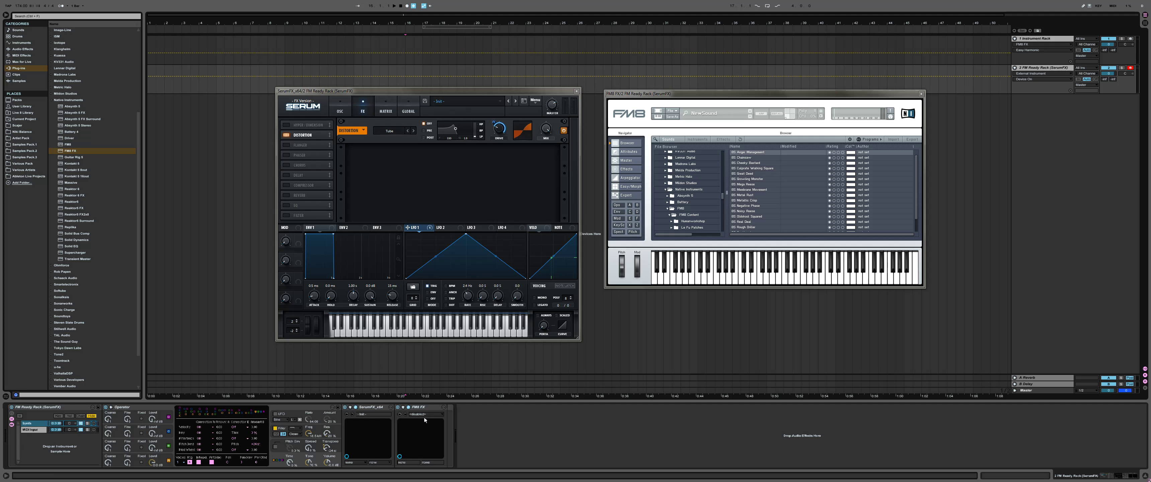
{"action": "left_click", "coordinate": [36, 430]}
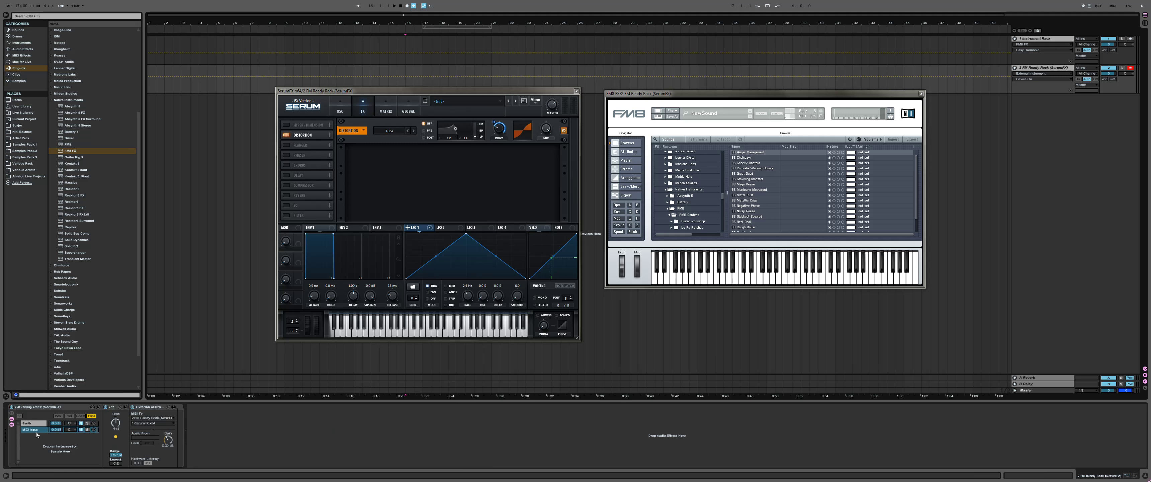
{"action": "key", "text": "ctrl+d"}
Rename the original MIDI input chain SerumFX and its duplicate FM8 FX
{"action": "left_click", "coordinate": [29, 430]}
{"action": "key", "text": "ctrl+r"}
{"action": "type", "text": "S"}
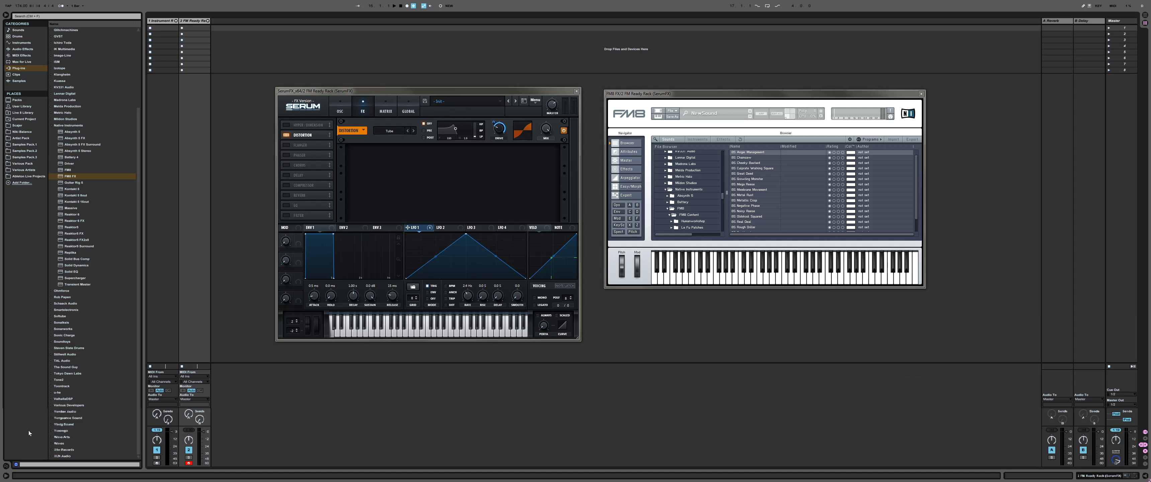
{"action": "left_click", "coordinate": [32, 437]}
{"action": "key", "text": "ctrl+r"}
{"action": "type", "text": "FM"}
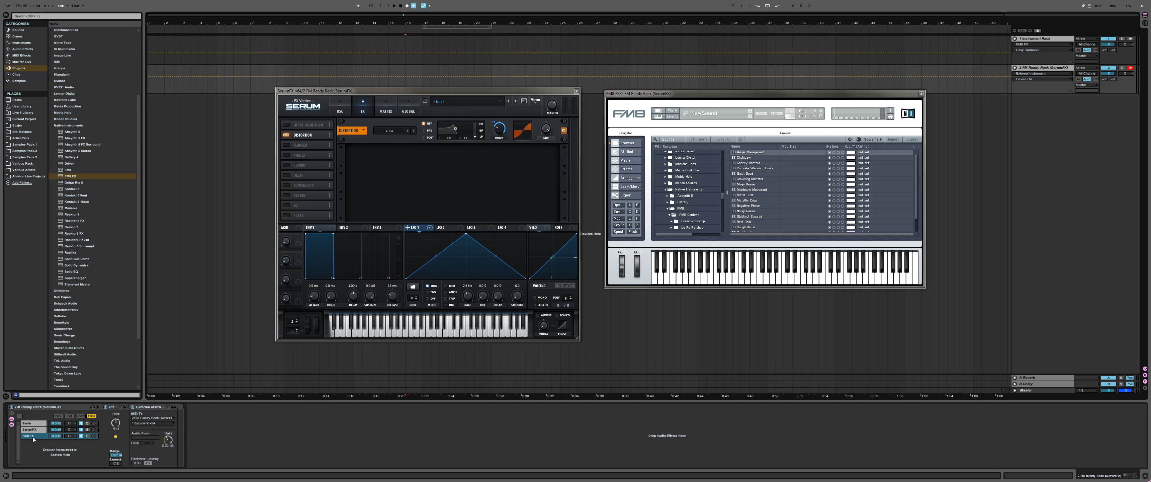
Route the FM8 FX chain's External Instrument MIDI output to the FM8 FX plug-in
{"action": "left_click", "coordinate": [151, 423]}
{"action": "left_click", "coordinate": [154, 434]}
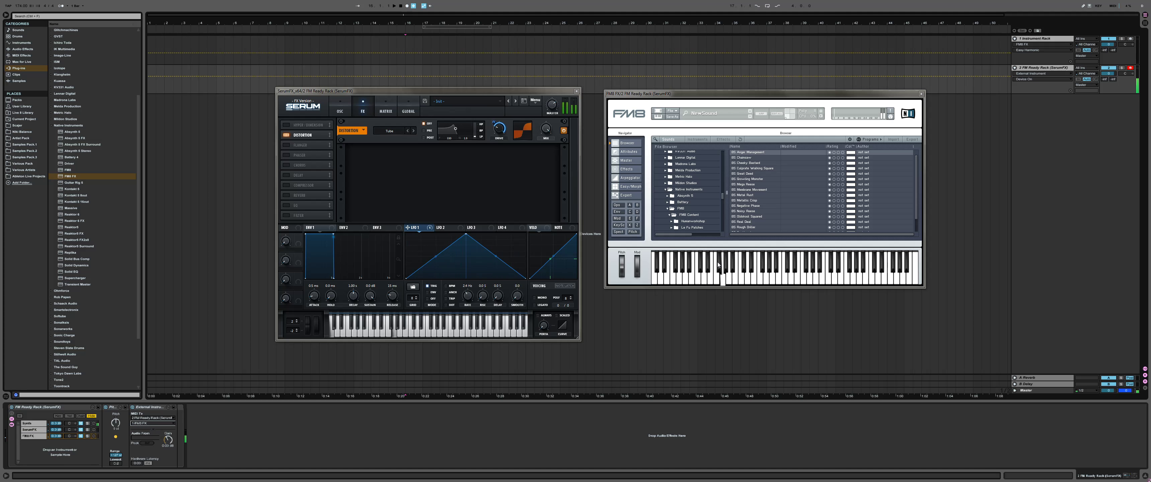
In FM8's Expert matrix, enable operator F, route the audio input to the output, and make F modulate the input
{"action": "left_click", "coordinate": [627, 161]}
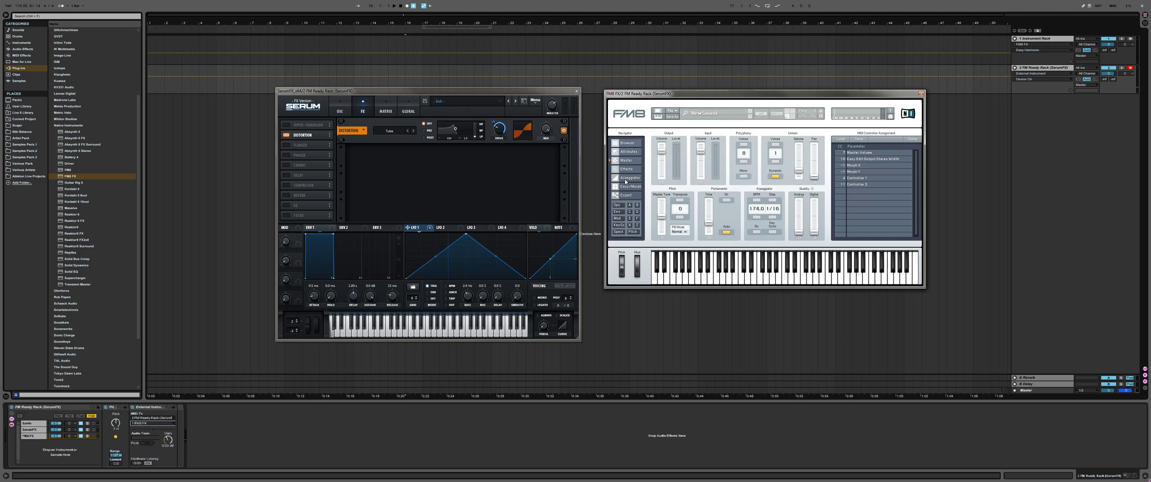
{"action": "left_click", "coordinate": [626, 195]}
{"action": "double_click", "coordinate": [884, 230]}
{"action": "left_click", "coordinate": [886, 194]}
{"action": "right_click", "coordinate": [886, 193]}
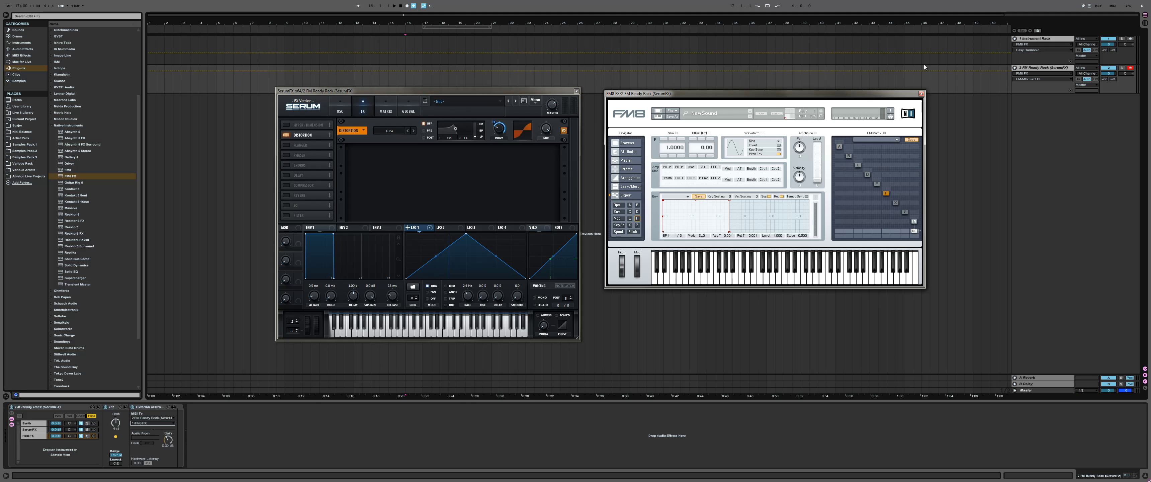
{"action": "left_click_drag", "start_coordinate": [914, 230], "coordinate": [918, 225]}
{"action": "left_click_drag", "start_coordinate": [887, 222], "coordinate": [892, 192]}
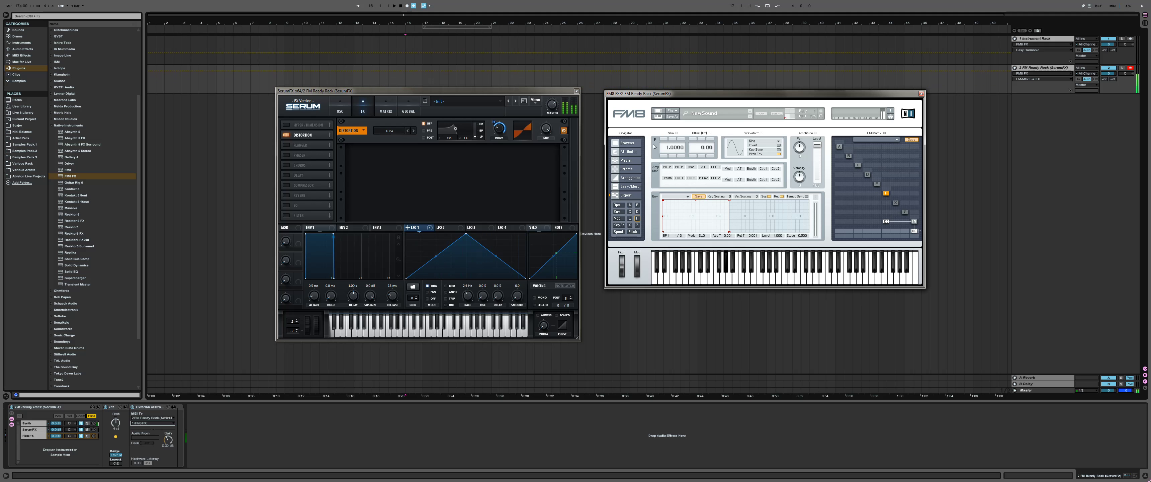
Set FM8 operator F's ratio to 12.0000 and adjust how strongly it modulates the audio input
{"action": "left_click", "coordinate": [665, 140]}
{"action": "left_click", "coordinate": [665, 140]}
{"action": "left_click", "coordinate": [664, 139]}
{"action": "left_click", "coordinate": [664, 139]}
{"action": "left_click_drag", "start_coordinate": [886, 221], "coordinate": [889, 236]}
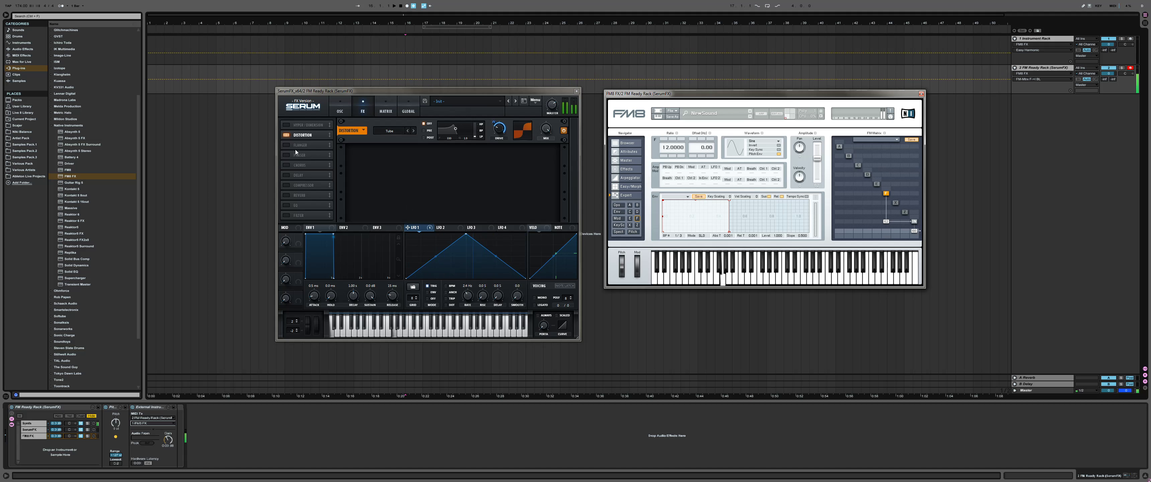
Show SerumFX's oscillator page and the Synth chain's devices, then enable oscillator A and play test notes
{"action": "left_click", "coordinate": [339, 110]}
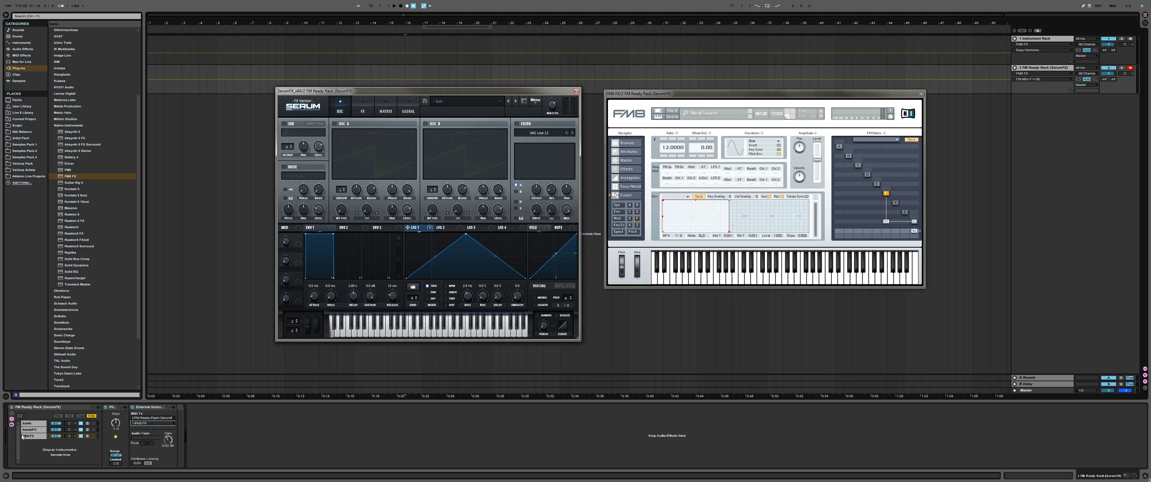
{"action": "left_click", "coordinate": [35, 425]}
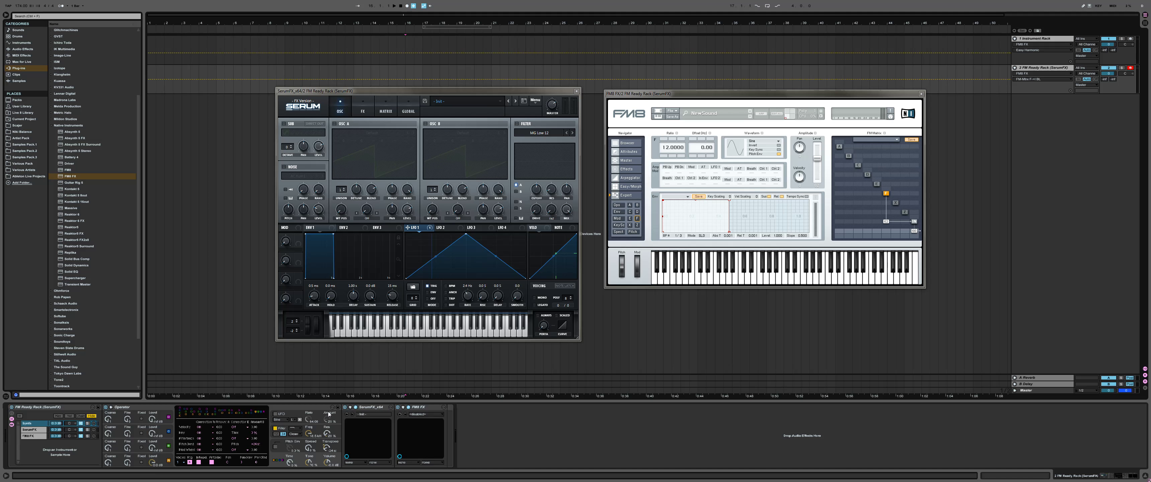
{"action": "left_click", "coordinate": [334, 124]}
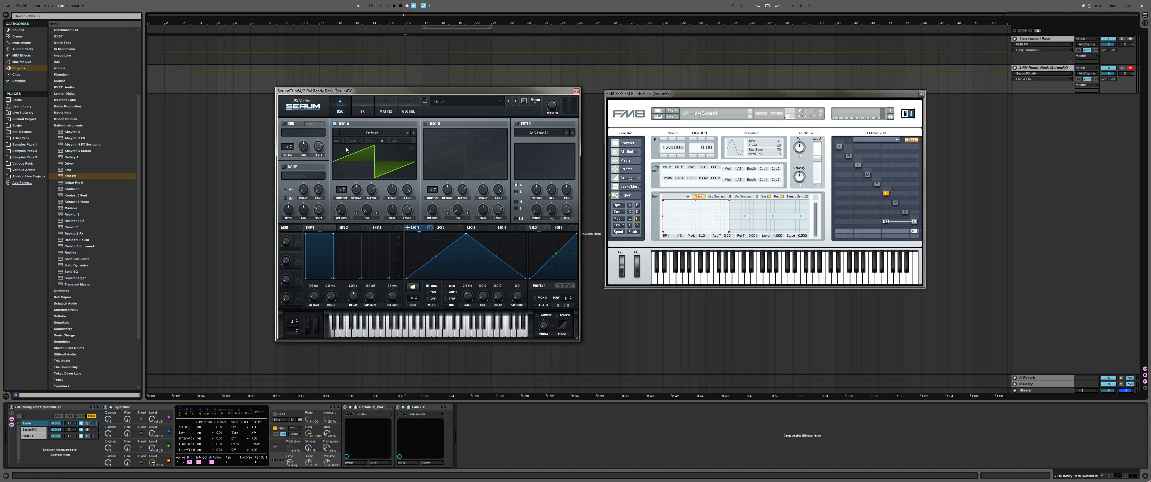
{"action": "key", "text": "a"}
{"action": "key", "text": "s"}
{"action": "key", "text": "g"}
{"action": "key", "text": "d"}
{"action": "key", "text": "g"}
Select the FM8 FX device in the Synth chain and switch SerumFX's oscillator A off
{"action": "left_click", "coordinate": [425, 415]}
{"action": "left_click", "coordinate": [425, 415]}
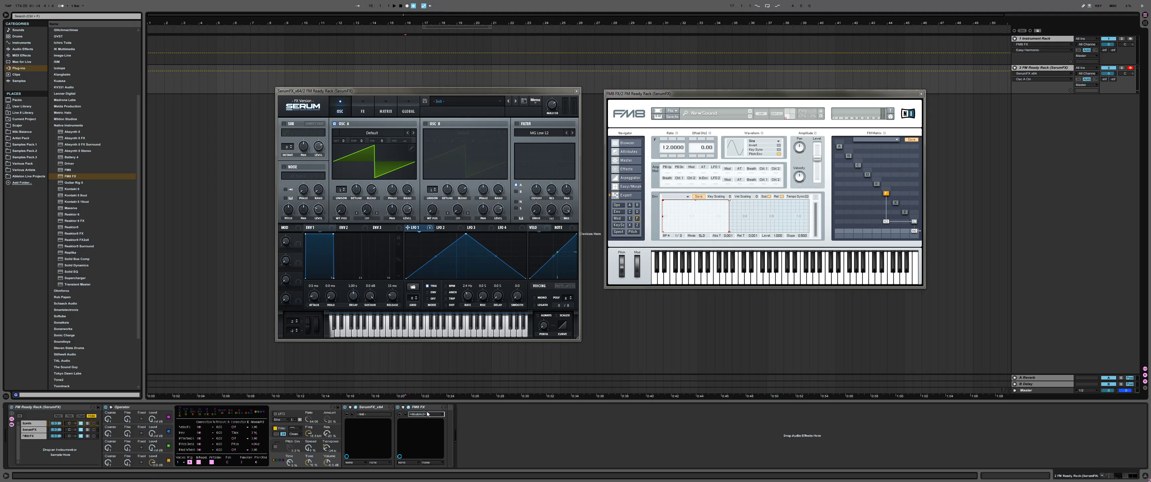
{"action": "left_click", "coordinate": [425, 409]}
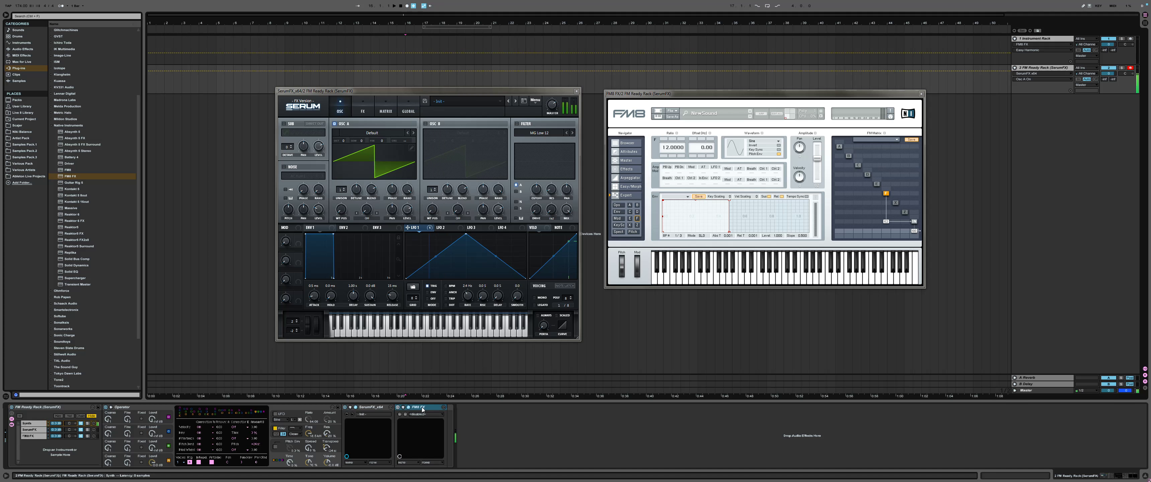
{"action": "left_click", "coordinate": [335, 124]}
{"action": "left_click", "coordinate": [335, 124]}
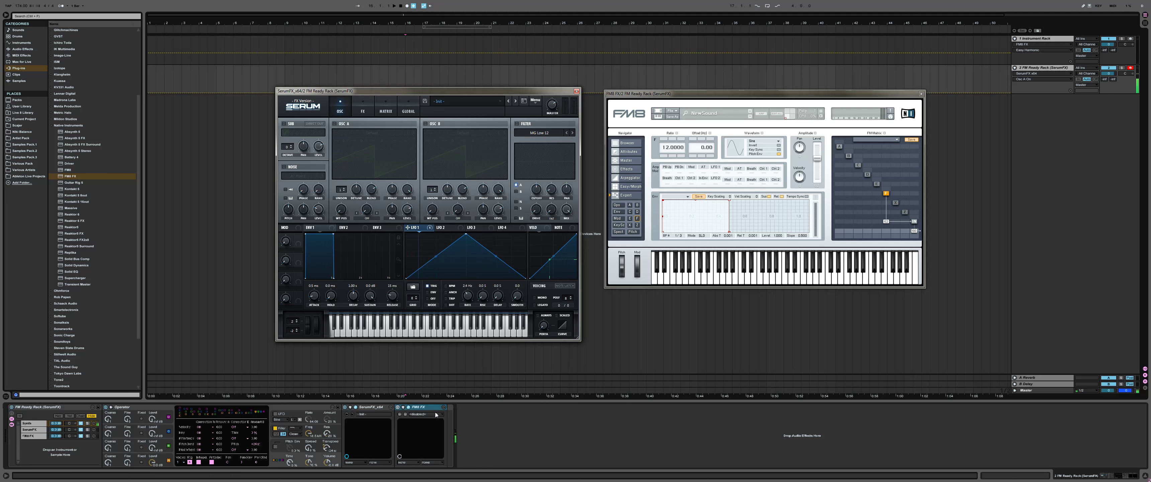
Move the SerumFX window slightly away from the FM8 FX window and select Operator in the Synth chain
{"action": "left_click_drag", "start_coordinate": [487, 91], "coordinate": [473, 89]}
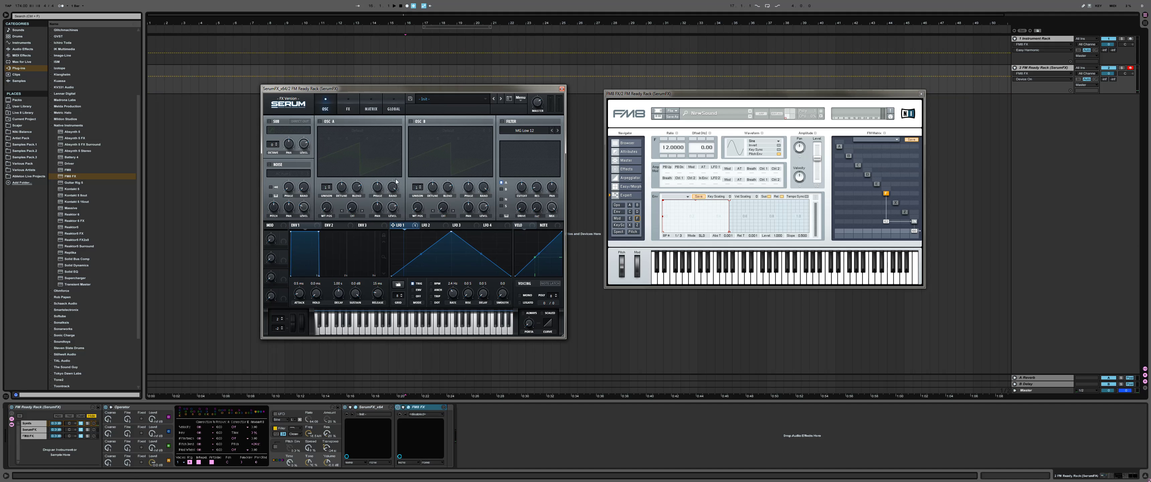
{"action": "left_click", "coordinate": [145, 407]}
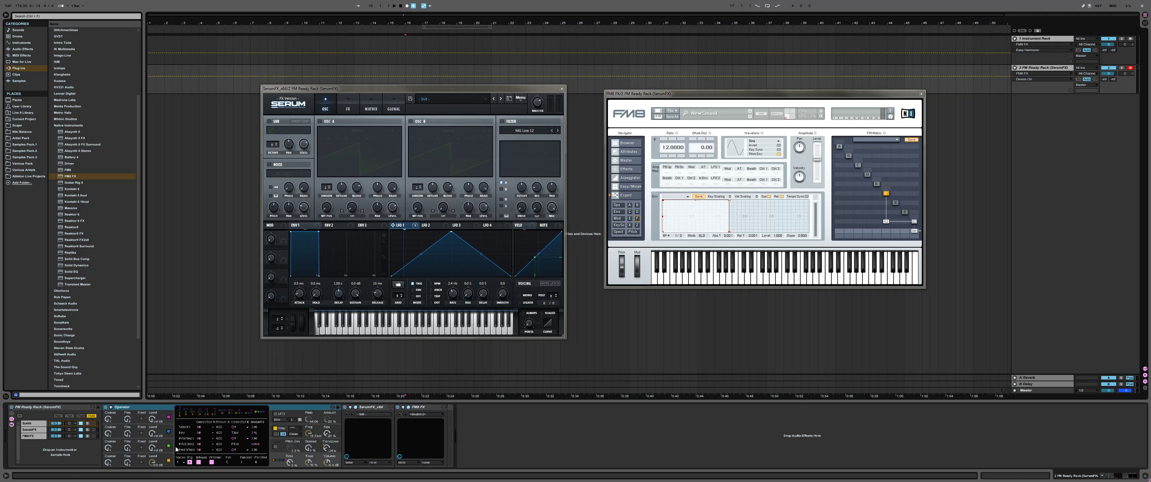